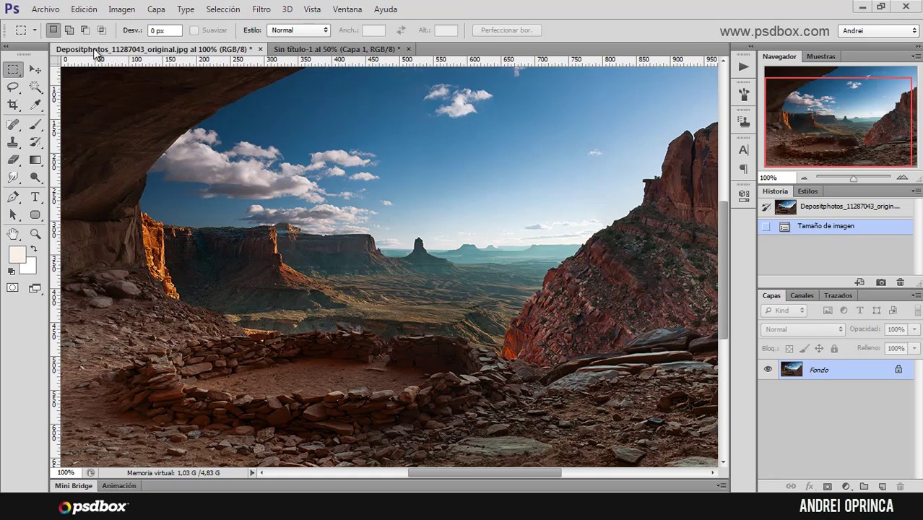
Review the direct image adjustment commands and the available adjustment layer types for the landscape photo.
left_click(123, 13)
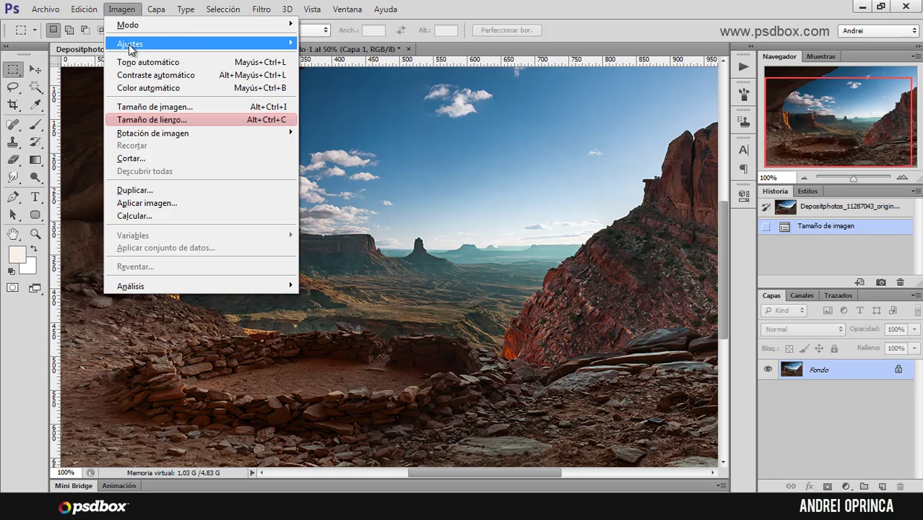
mouse_move(139, 45)
left_click(440, 8)
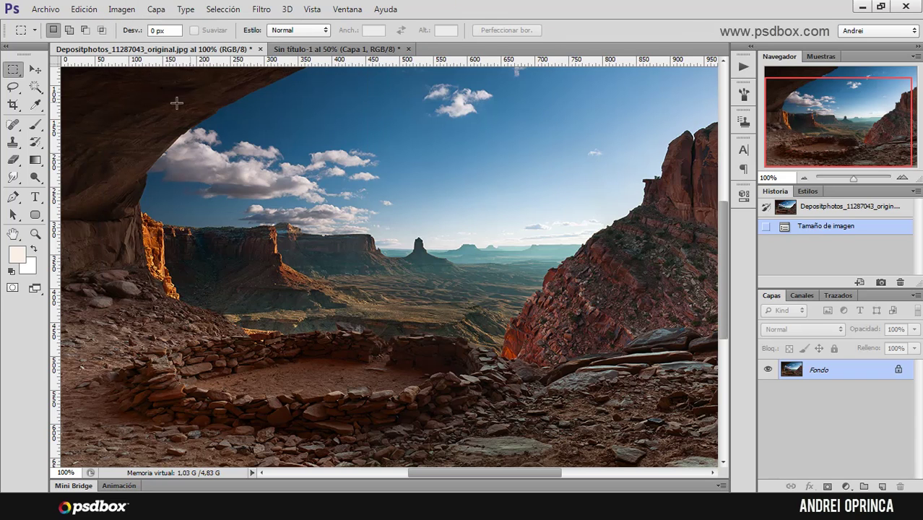
left_click(158, 9)
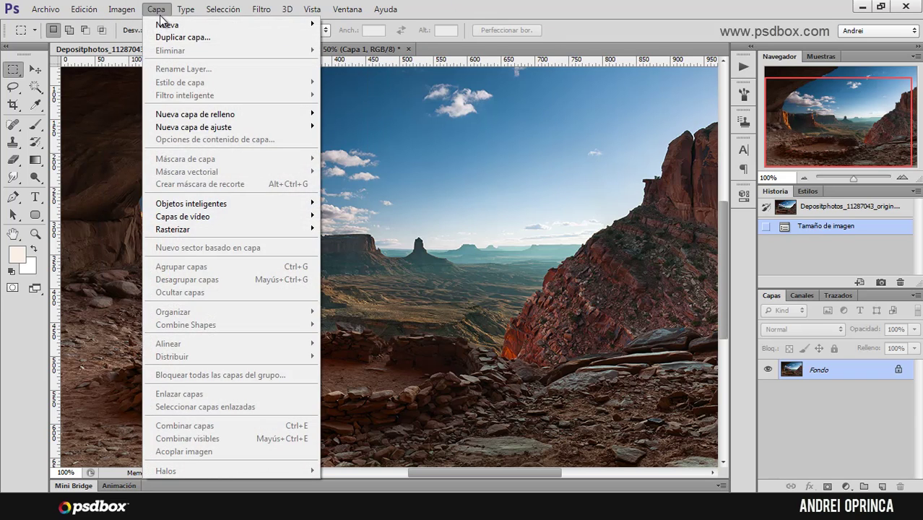
mouse_move(216, 129)
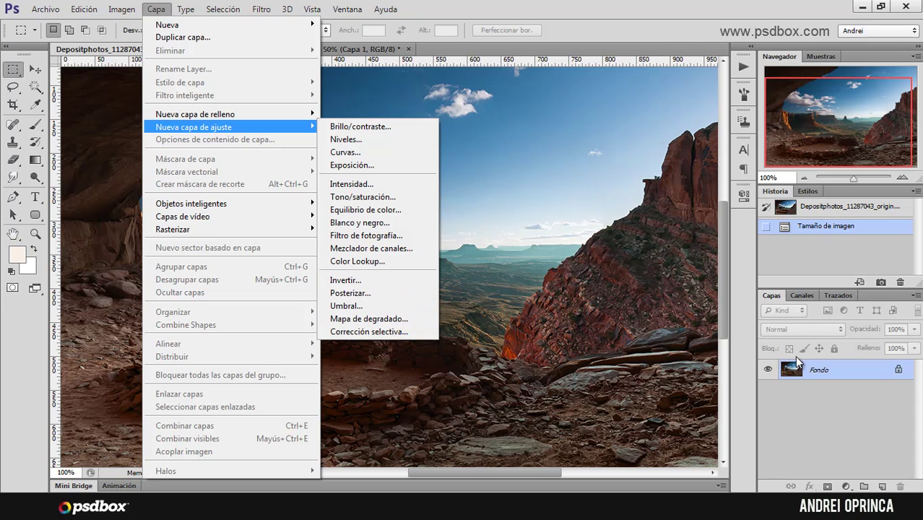
left_click(846, 370)
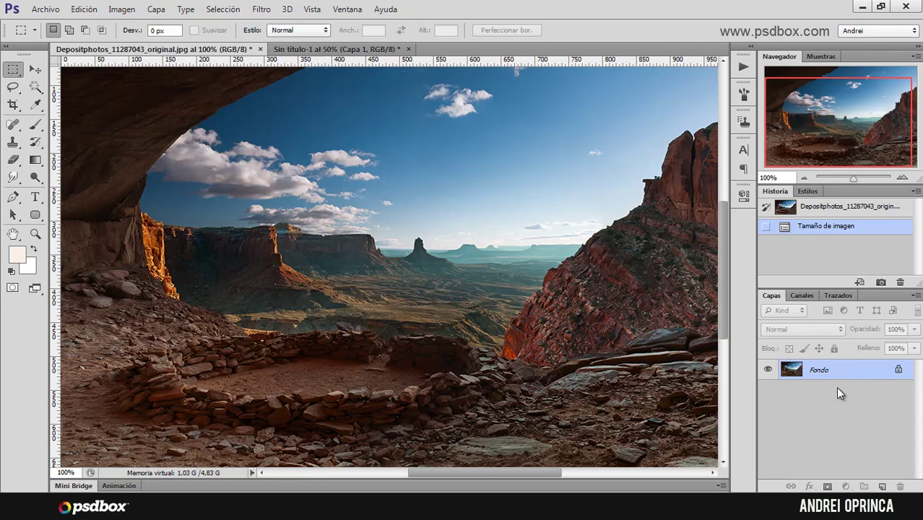
left_click(846, 486)
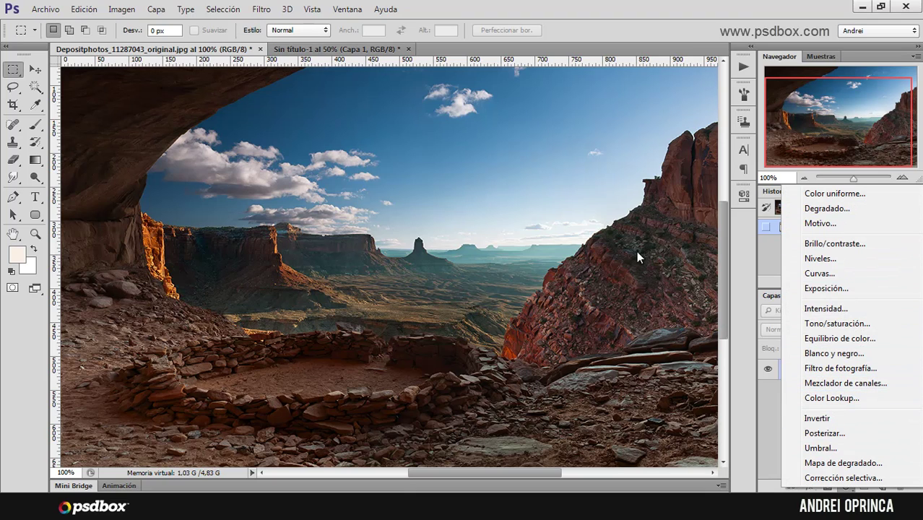
left_click(124, 15)
left_click(123, 10)
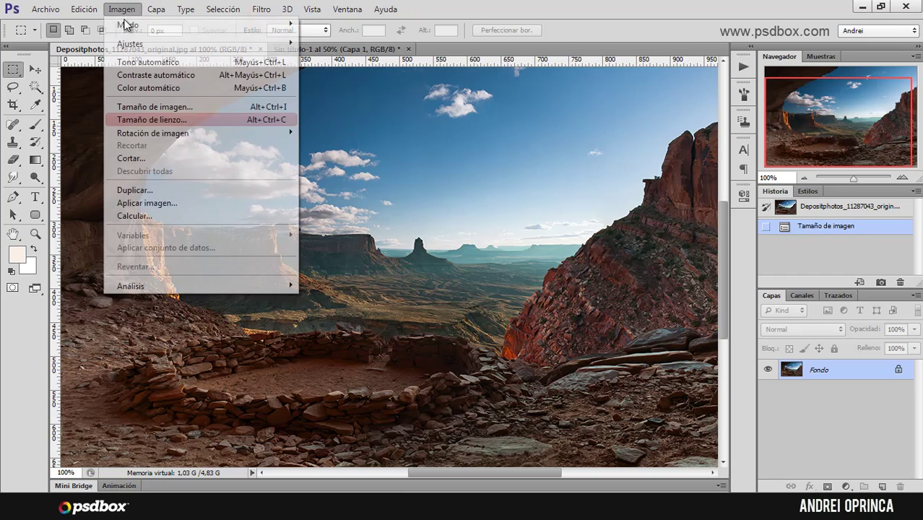
left_click(354, 83)
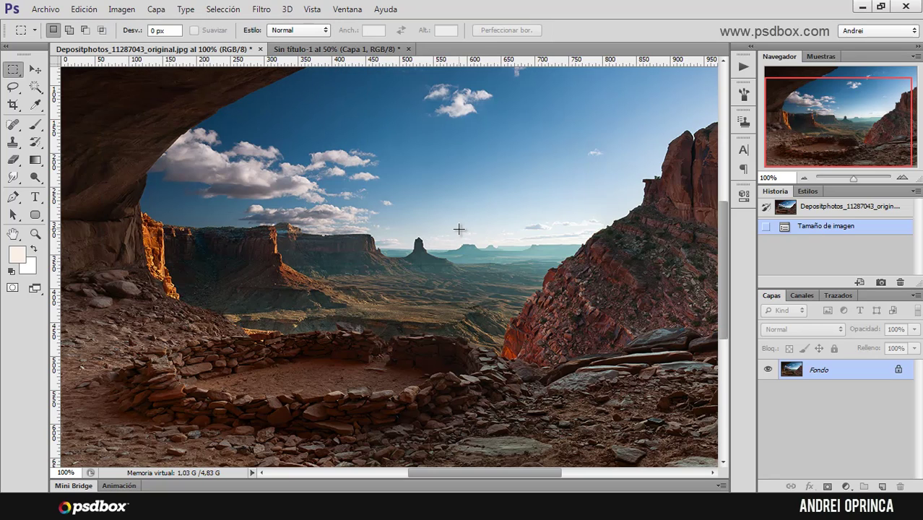
Apply a Hue/Saturation (Tono/saturación) adjustment to the Fondo layer with Saturation +32 and Hue 0.
left_click(83, 8)
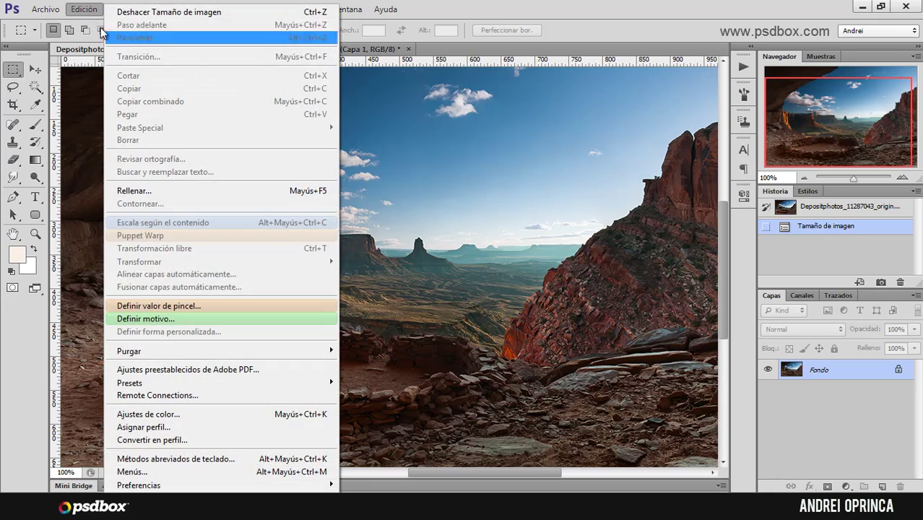
mouse_move(121, 9)
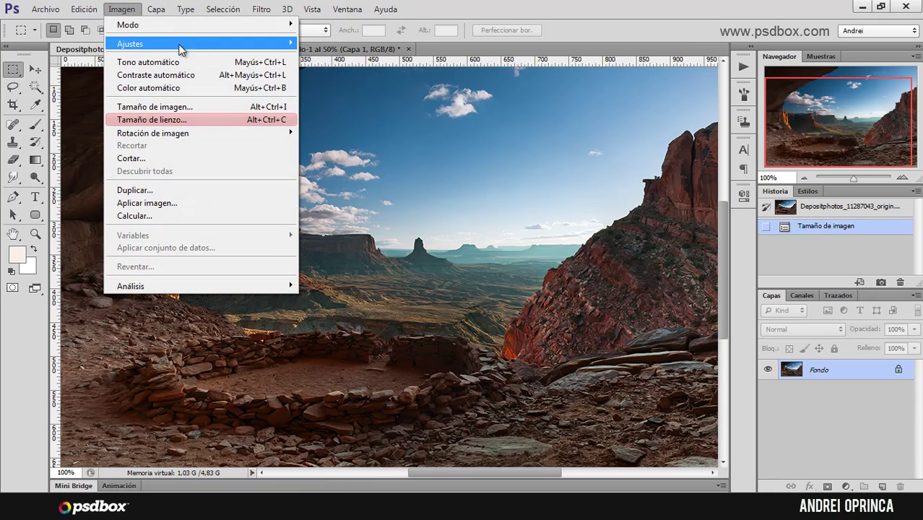
mouse_move(180, 44)
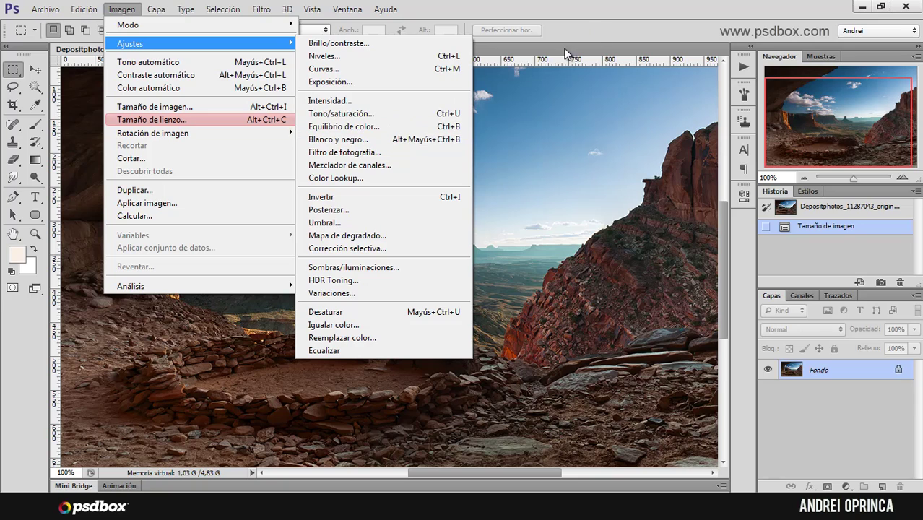
left_click(375, 118)
left_click_drag(605, 187, 588, 168)
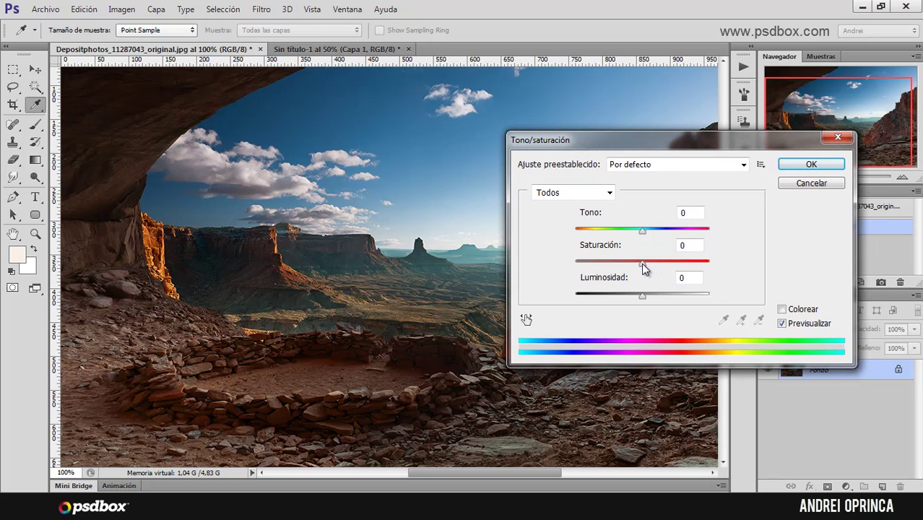
left_click_drag(642, 265, 663, 263)
left_click_drag(675, 140, 670, 178)
mouse_move(638, 275)
left_mouse_down()
mouse_move(588, 283)
mouse_move(656, 278)
mouse_move(627, 270)
left_mouse_up()
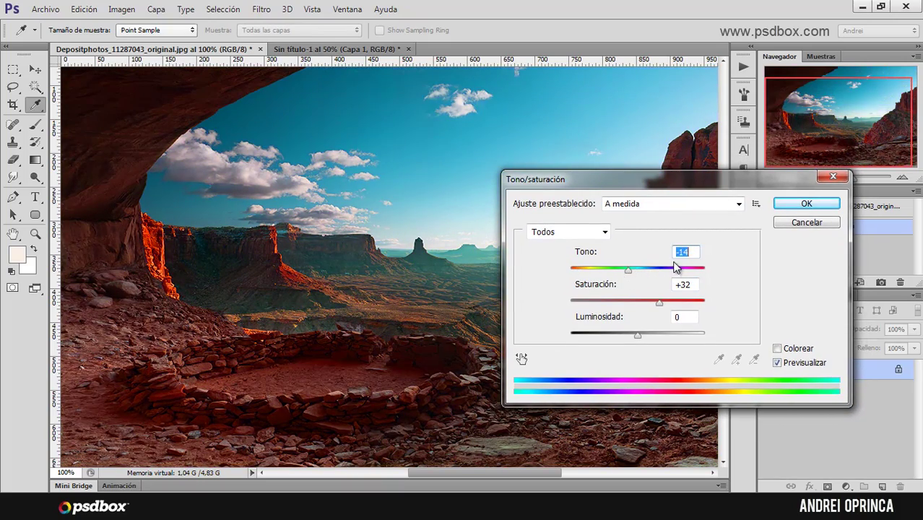
type("0")
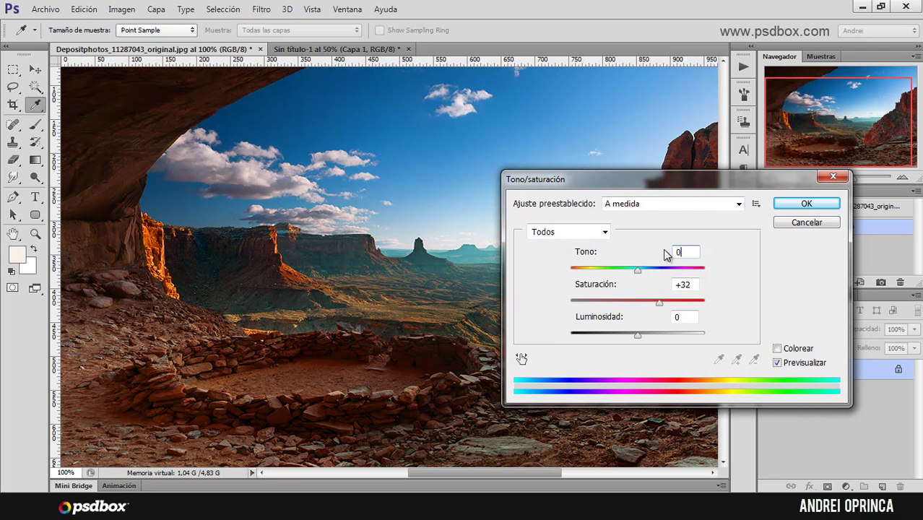
left_click(794, 206)
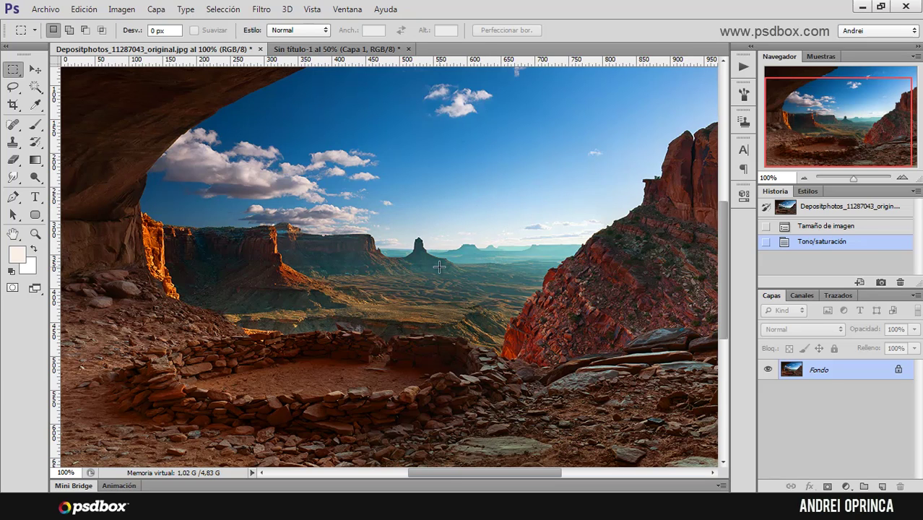
Start a Levels (Niveles) adjustment on the Fondo layer and set the RGB white input level to 241.
left_click(122, 9)
mouse_move(142, 44)
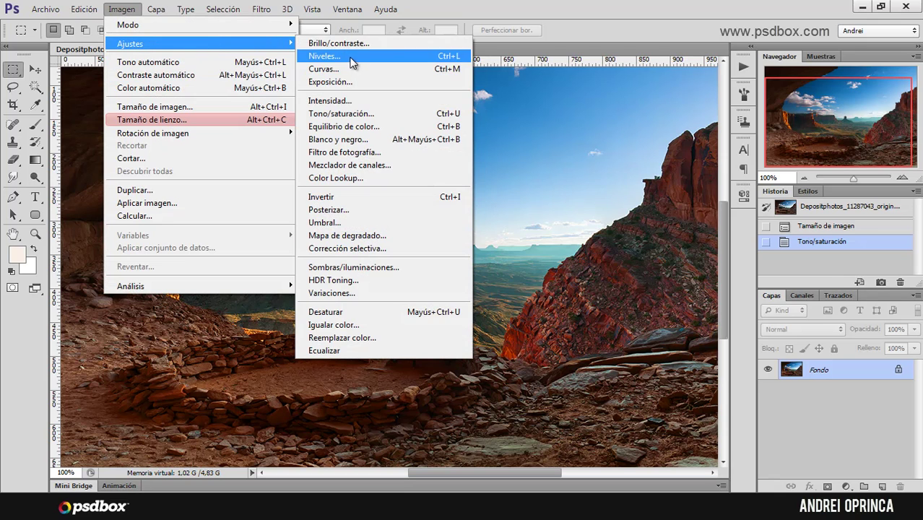
left_click(350, 58)
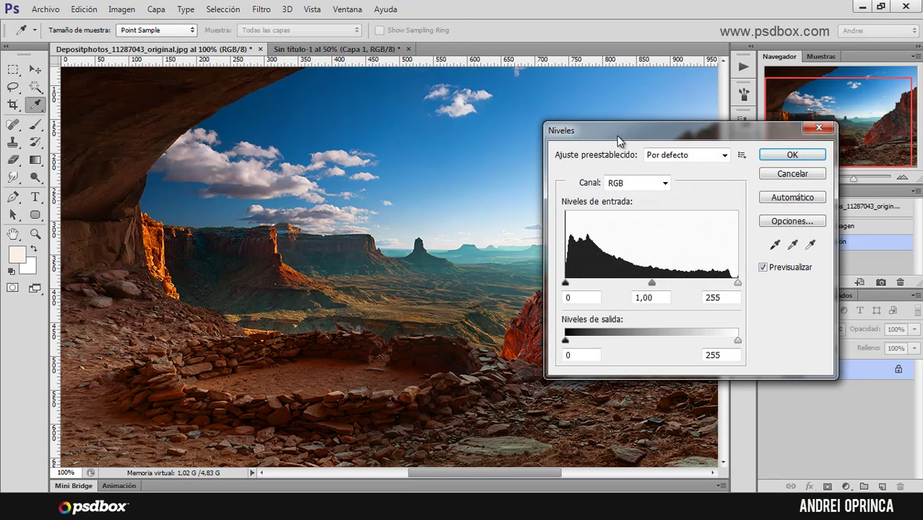
left_click_drag(618, 141, 626, 173)
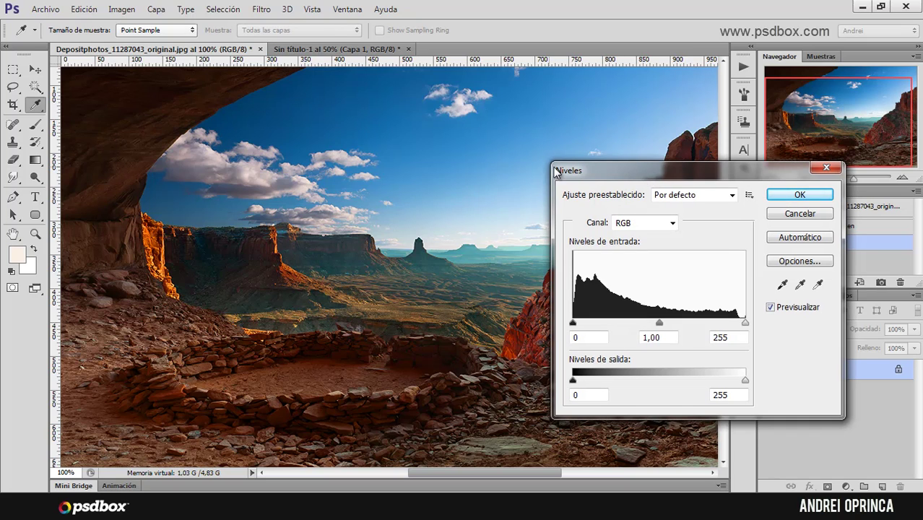
left_click_drag(597, 183, 636, 174)
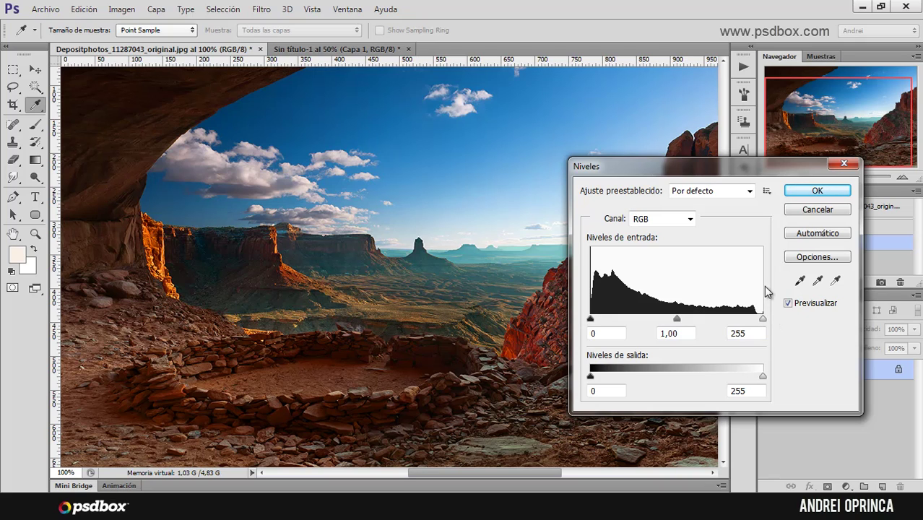
left_click_drag(635, 170, 711, 179)
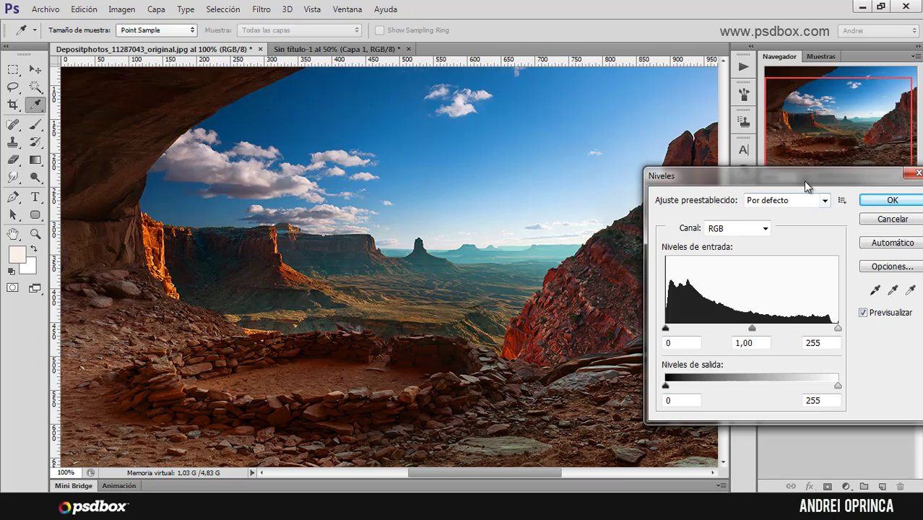
left_click_drag(806, 187, 789, 173)
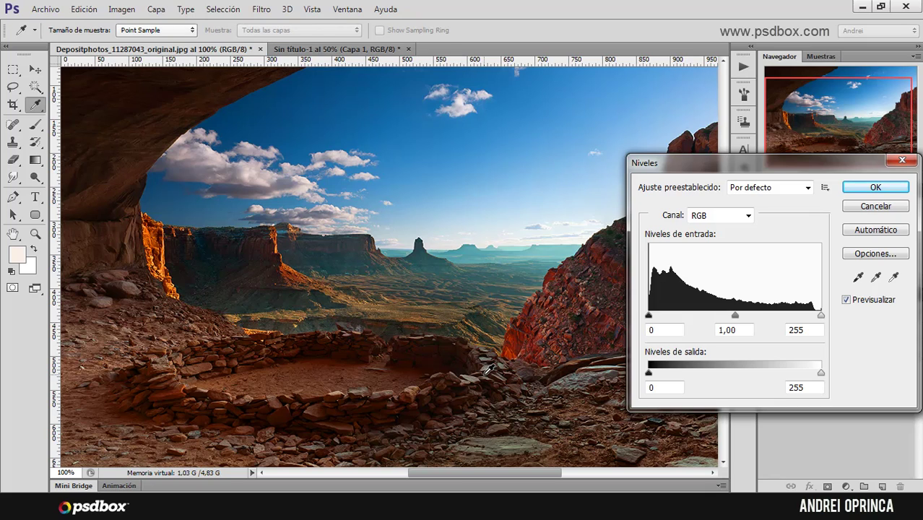
left_click_drag(767, 166, 608, 132)
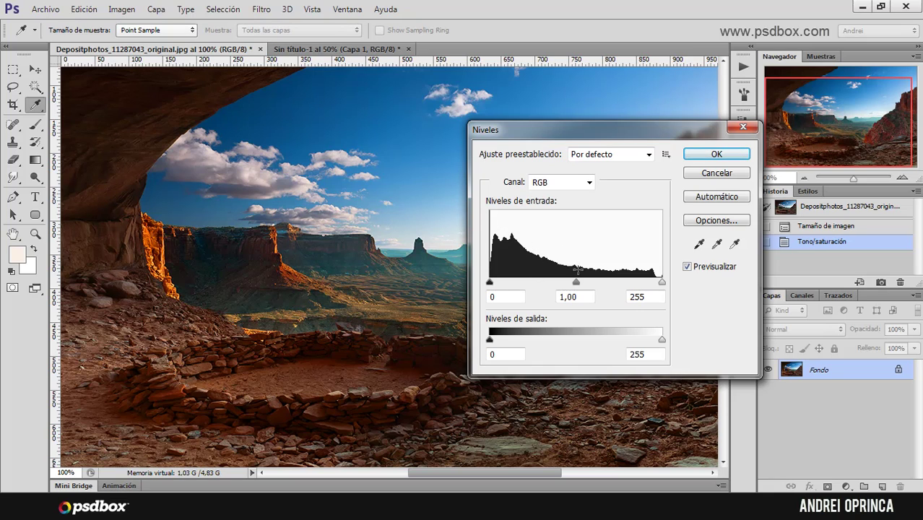
left_click_drag(628, 130, 720, 148)
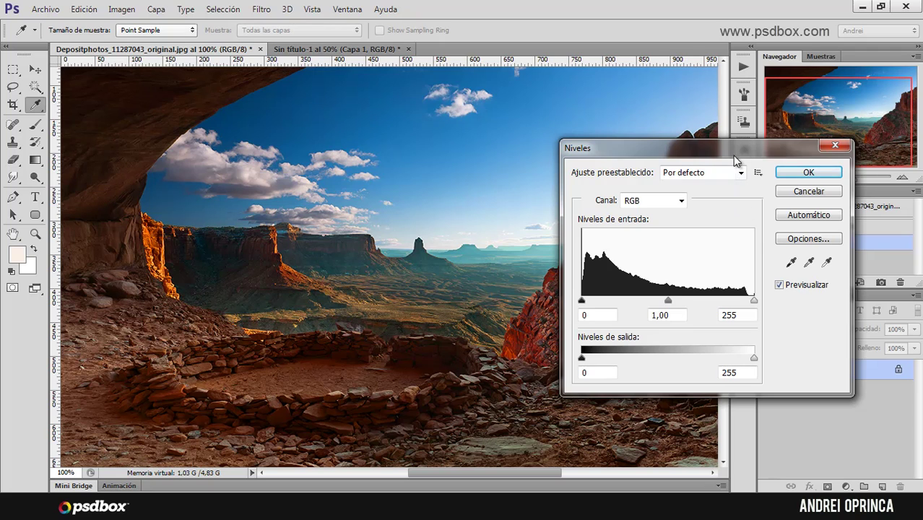
left_click_drag(733, 153, 783, 204)
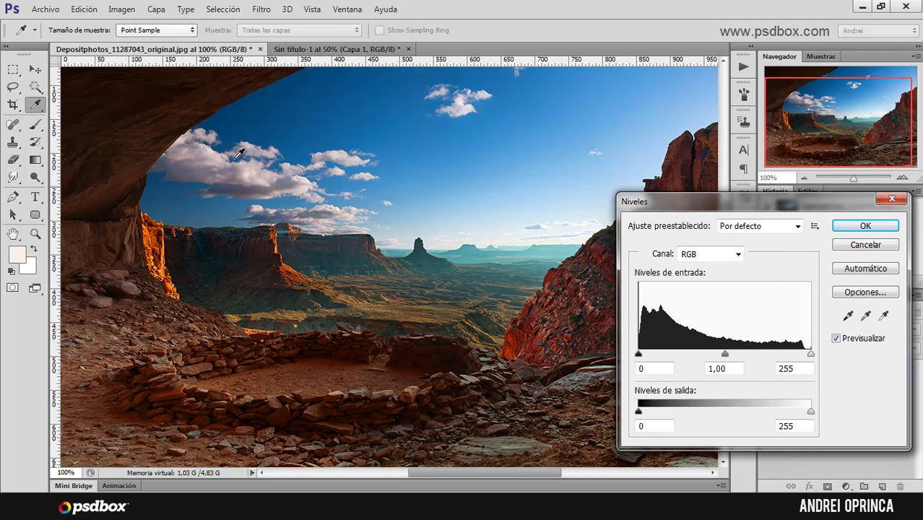
left_click_drag(688, 199, 629, 227)
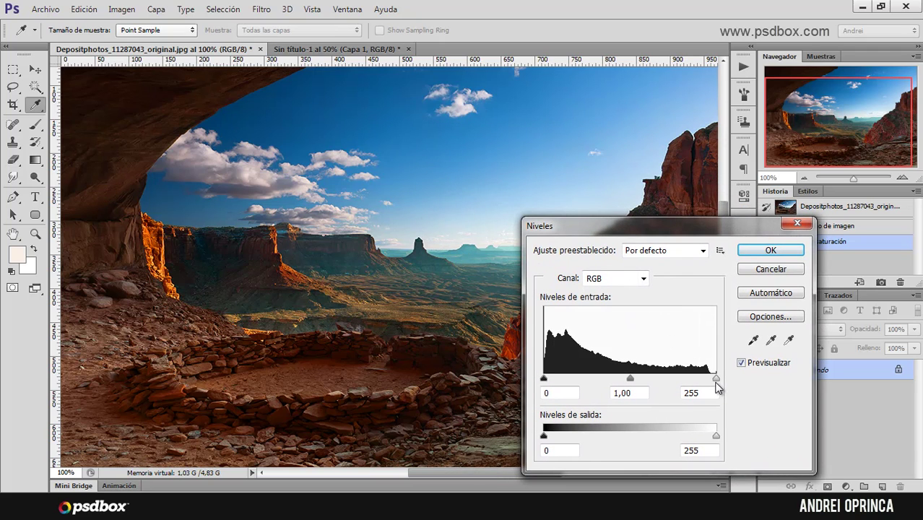
mouse_move(718, 385)
left_mouse_down()
mouse_move(699, 384)
mouse_move(715, 379)
left_mouse_up()
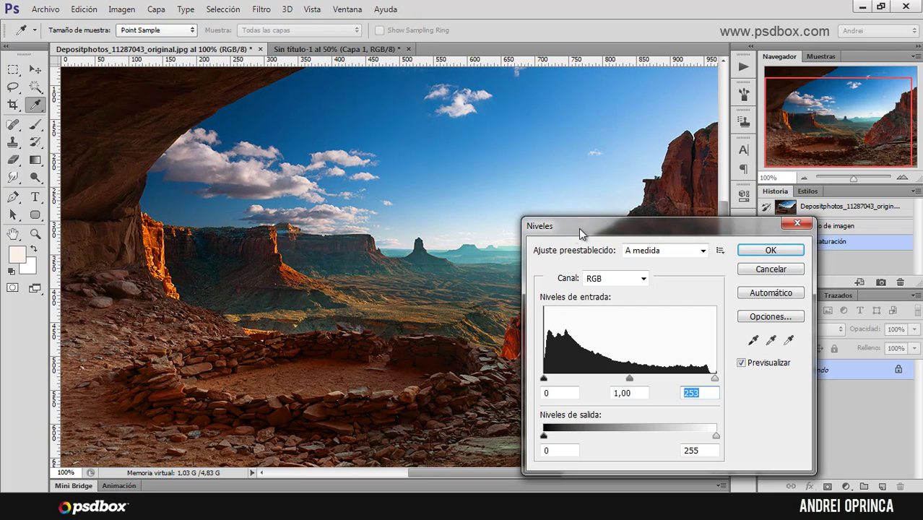
left_click_drag(629, 230, 679, 240)
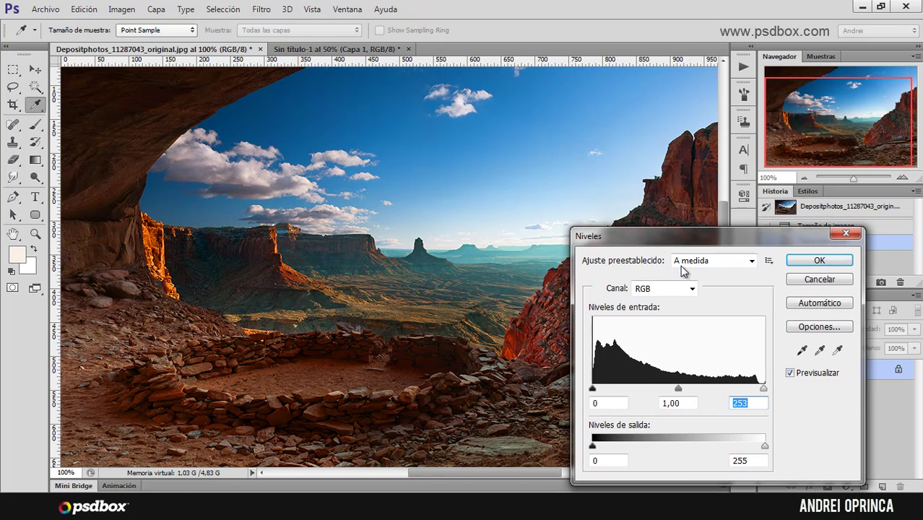
left_click_drag(761, 389, 756, 389)
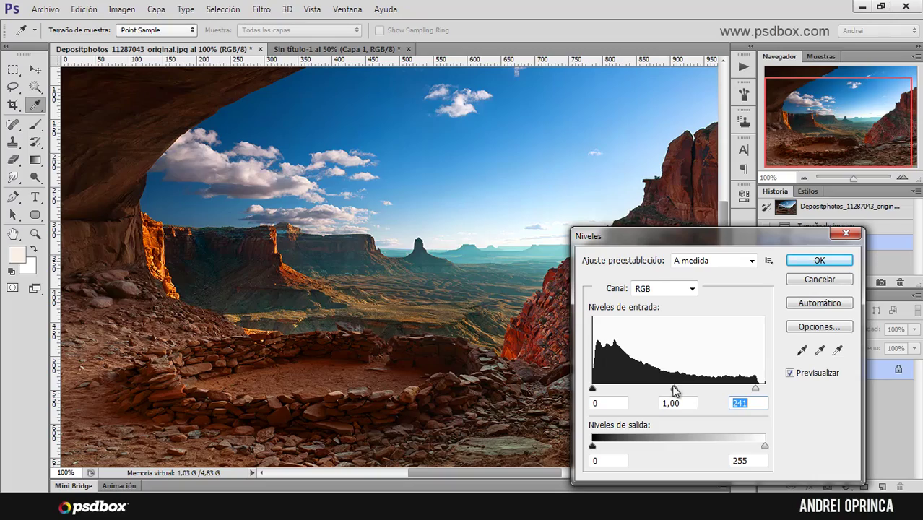
Set the Levels midtone input to 1,21 and compare the photo with the preview off and on.
mouse_move(673, 389)
left_mouse_down()
mouse_move(655, 395)
mouse_move(704, 399)
mouse_move(663, 394)
left_mouse_up()
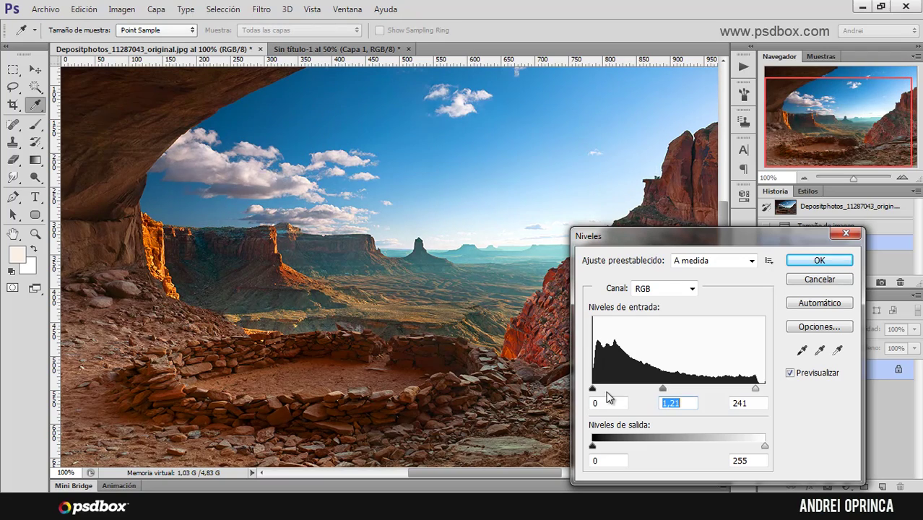
left_click_drag(593, 391, 592, 390)
left_click_drag(686, 238, 623, 161)
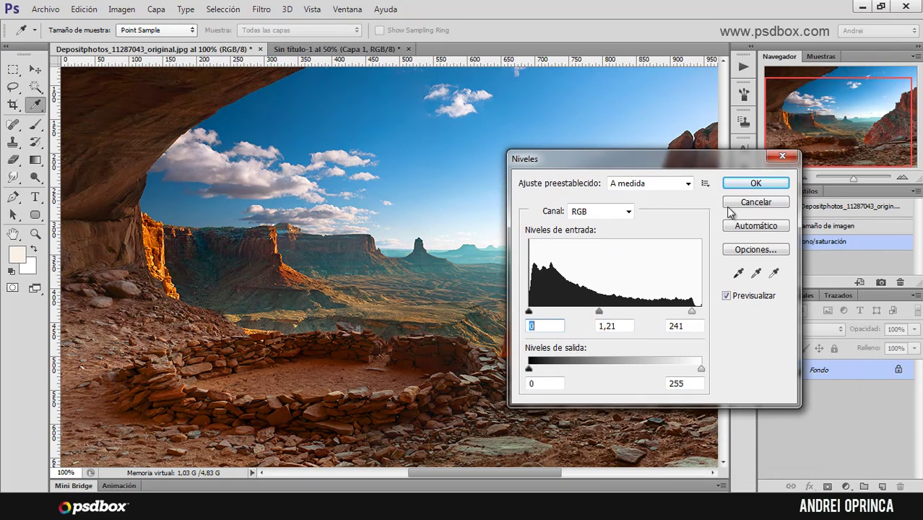
left_click(726, 296)
left_click(726, 296)
left_click(727, 297)
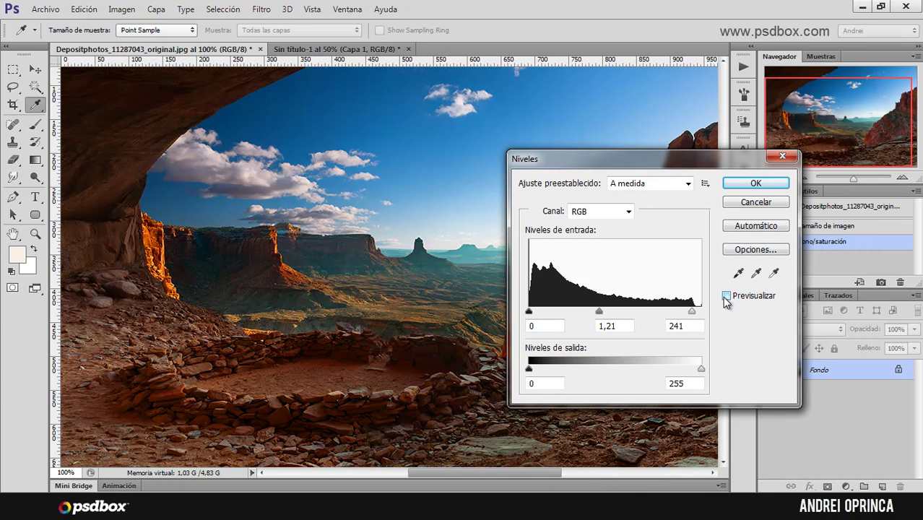
left_click(726, 296)
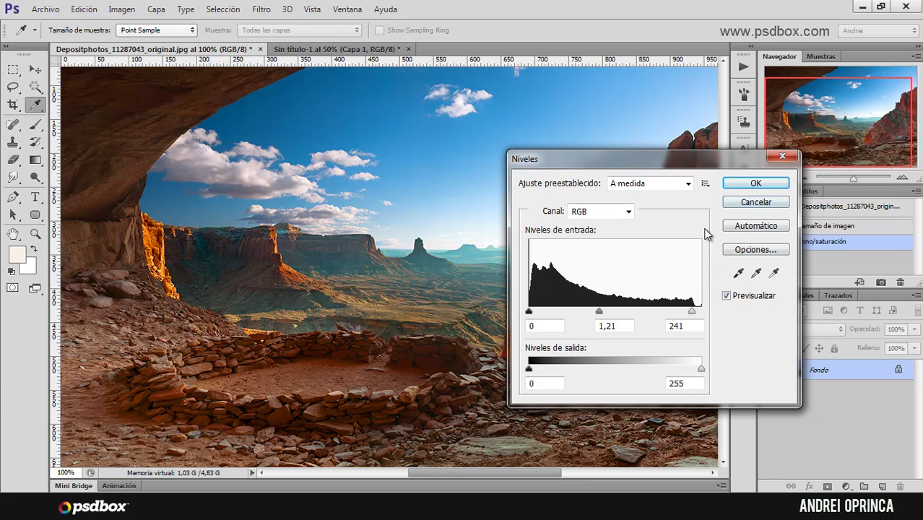
Look through the Levels presets, keep the custom setting (A medida), and apply the adjustment.
left_click_drag(726, 161, 694, 169)
left_click(655, 191)
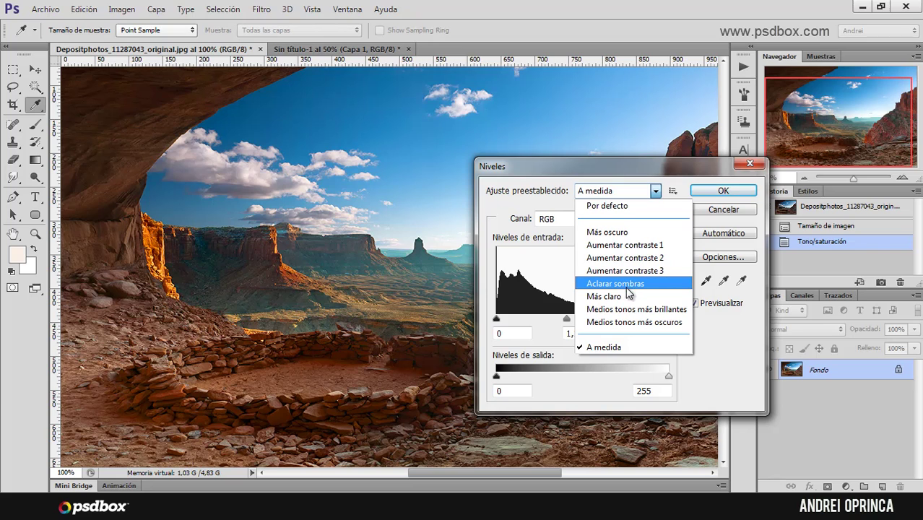
left_click(654, 187)
left_click(655, 187)
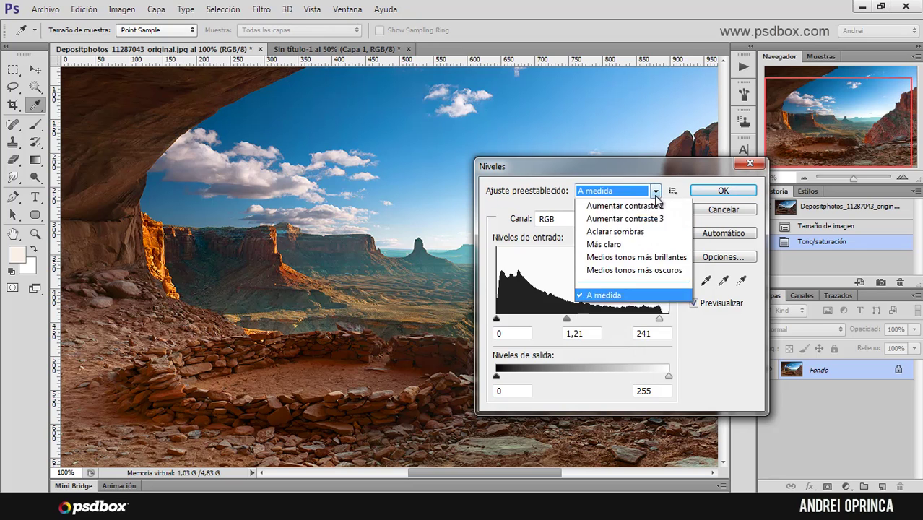
left_click(655, 188)
left_click(723, 192)
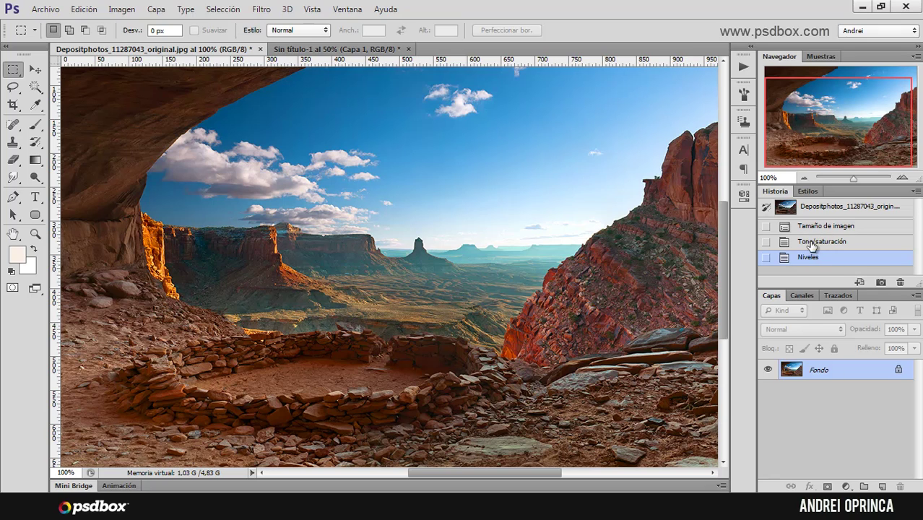
Add a new layer above Fondo and scribble many short 2 px Brush strokes across the photo.
left_click(881, 487)
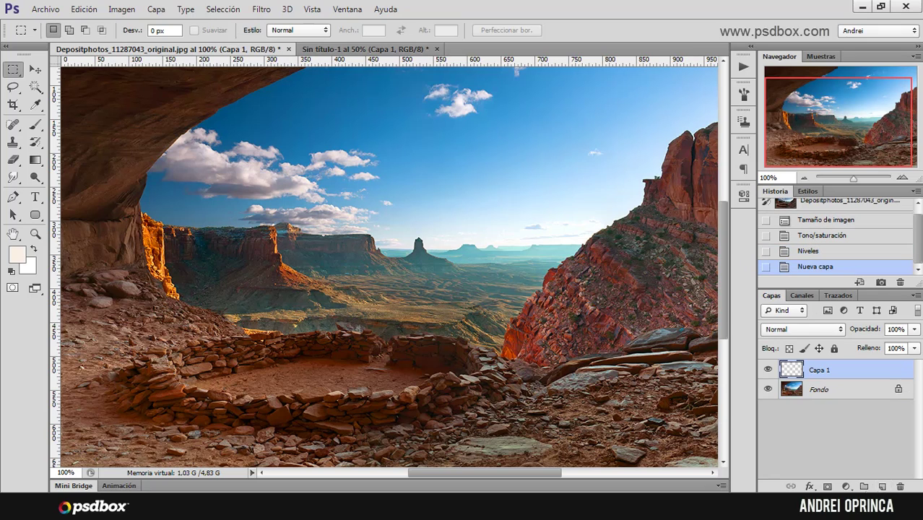
left_click(34, 125)
left_click_drag(226, 161, 224, 191)
left_click_drag(361, 179, 412, 206)
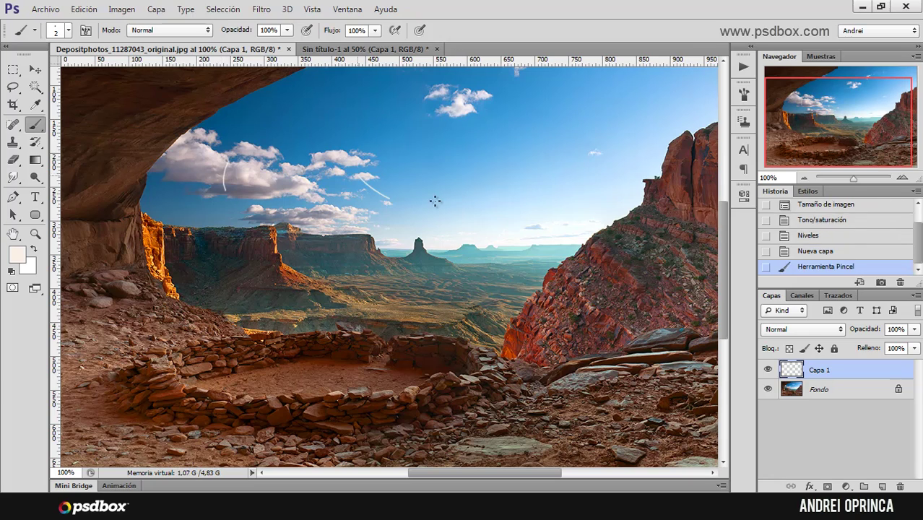
left_click_drag(483, 185, 485, 213)
left_click_drag(320, 274, 370, 275)
left_click_drag(420, 292, 485, 291)
left_click_drag(452, 328, 468, 329)
left_click_drag(416, 320, 390, 348)
mouse_move(256, 328)
left_mouse_down()
mouse_move(568, 249)
mouse_move(600, 288)
left_mouse_up()
left_click_drag(511, 272, 533, 247)
left_click_drag(545, 282, 526, 344)
left_click_drag(404, 256, 456, 249)
left_click_drag(509, 312, 462, 338)
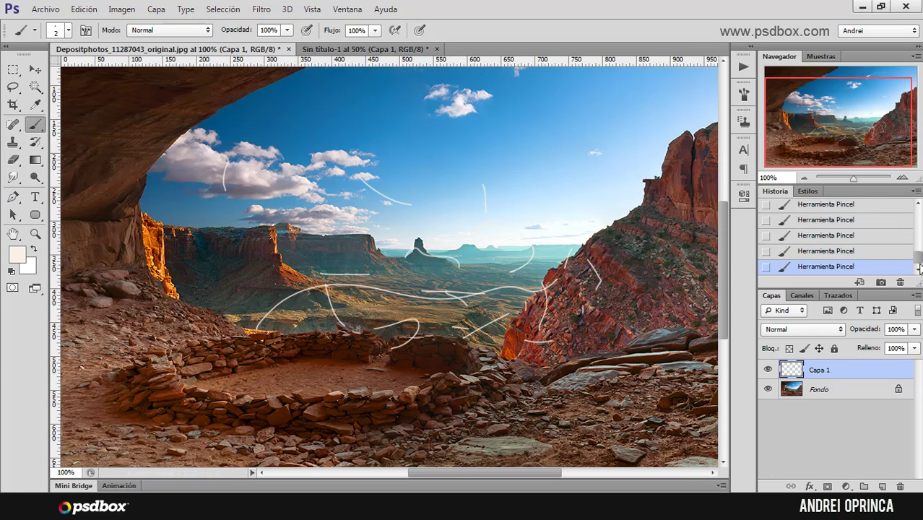
Look through the recorded Brush states in the history and delete the layer Capa 1.
left_click_drag(918, 258, 918, 215)
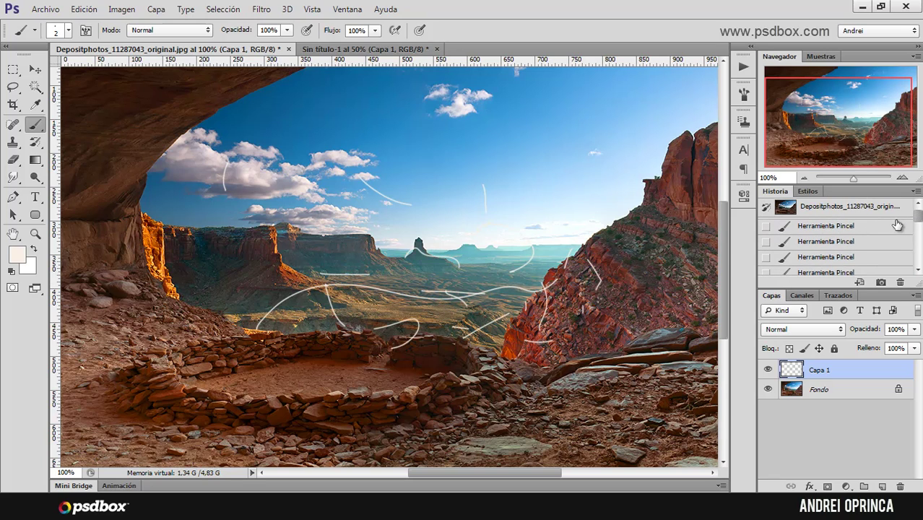
scroll(882, 218, "down", 5)
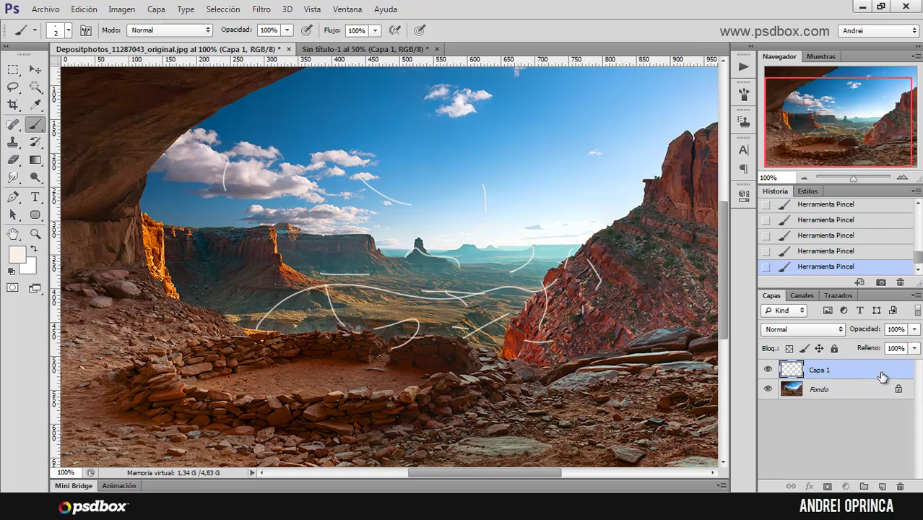
left_click_drag(882, 372, 900, 486)
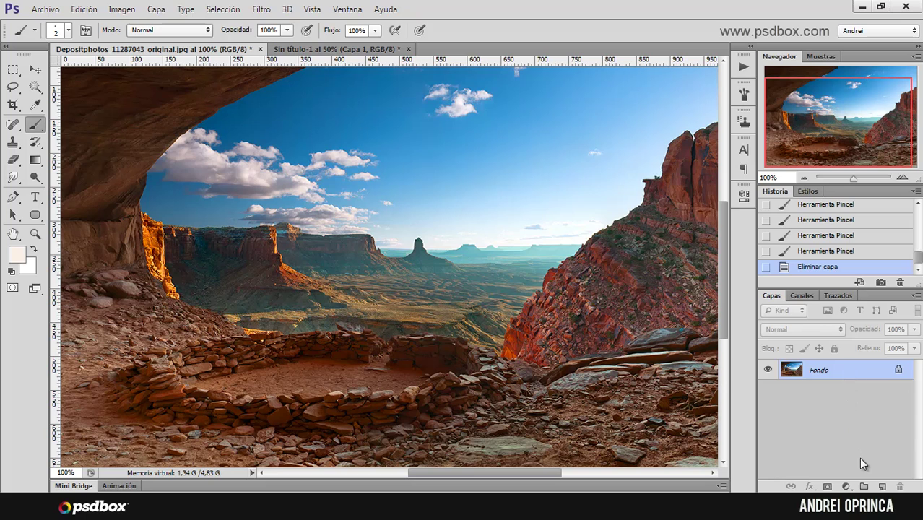
Revert the photo to its original opening snapshot in the history.
left_click(859, 250)
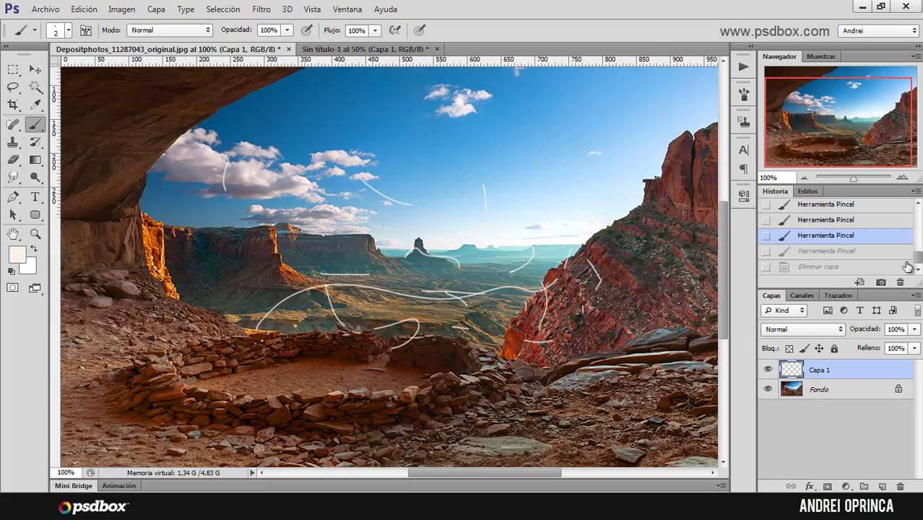
scroll(907, 267, "up", 5)
left_click(867, 207)
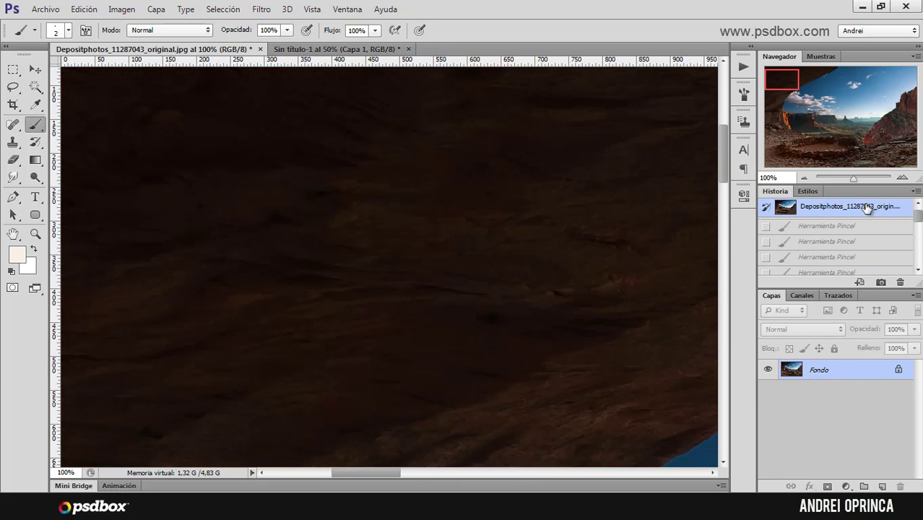
Reduce the photo's pixel width with Image Size, keeping constrained proportions and Bicubic Automatic resampling.
key("ctrl+alt+i")
type("100")
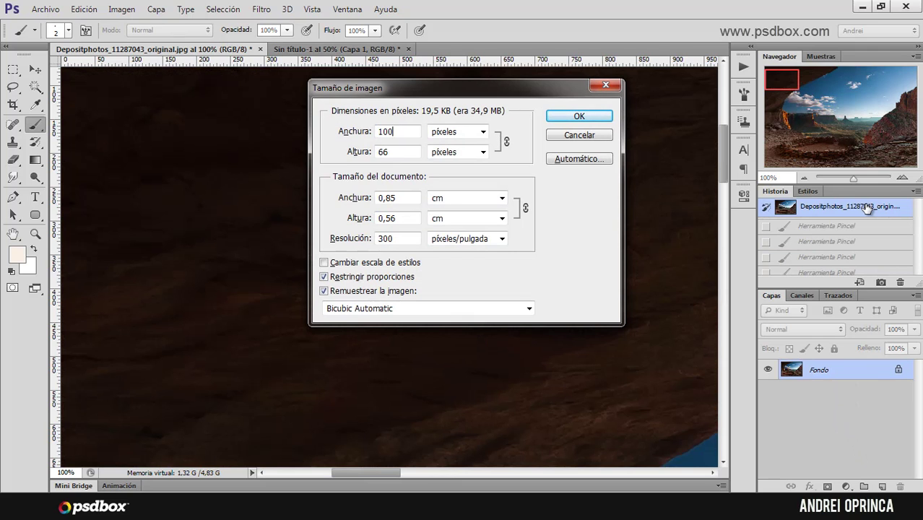
key("Return")
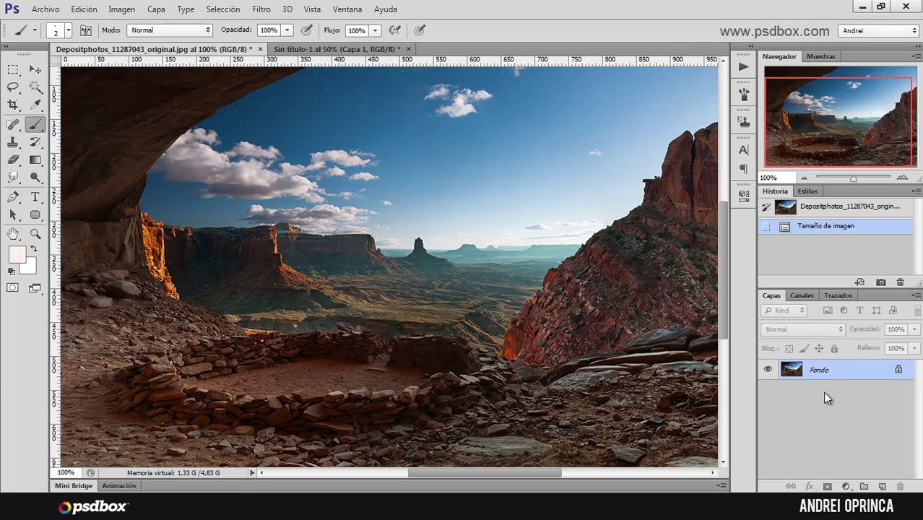
Add a Hue/Saturation (Tono/saturación) adjustment layer above Fondo with Saturation +31 and Lightness 0.
left_click(847, 486)
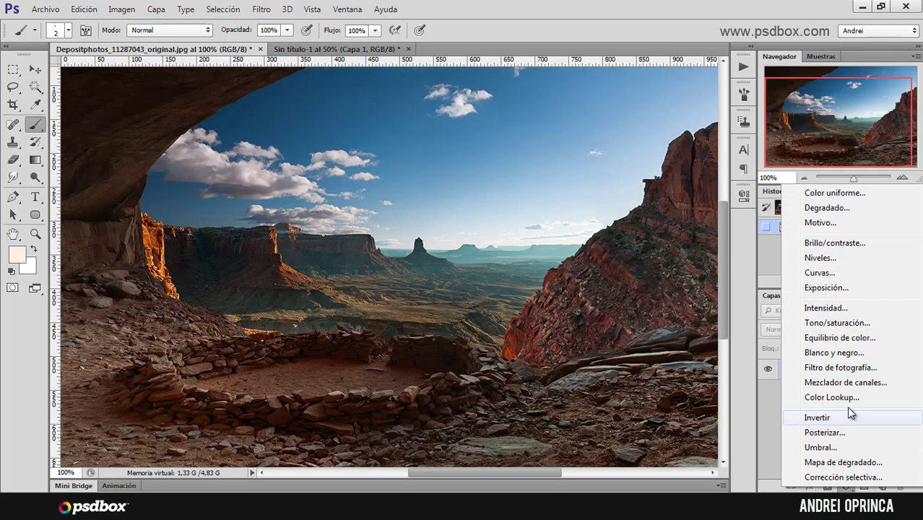
left_click(850, 329)
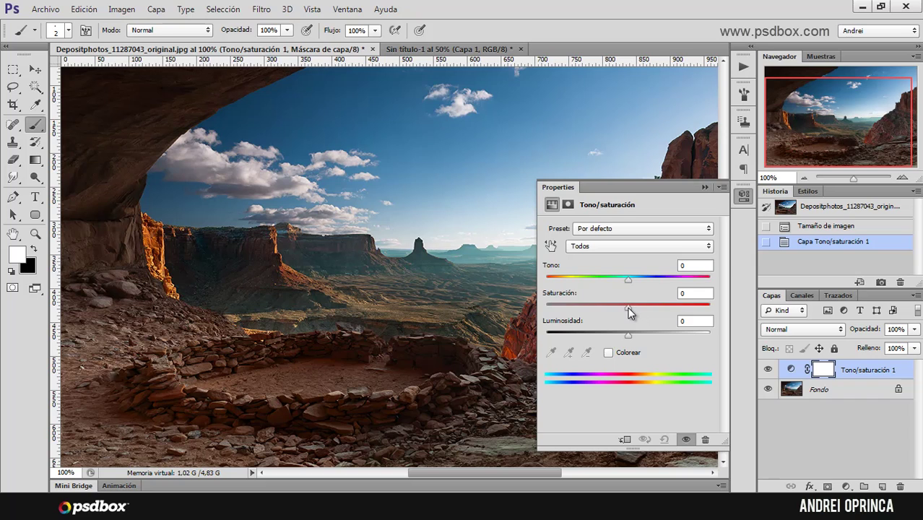
left_click_drag(627, 307, 649, 308)
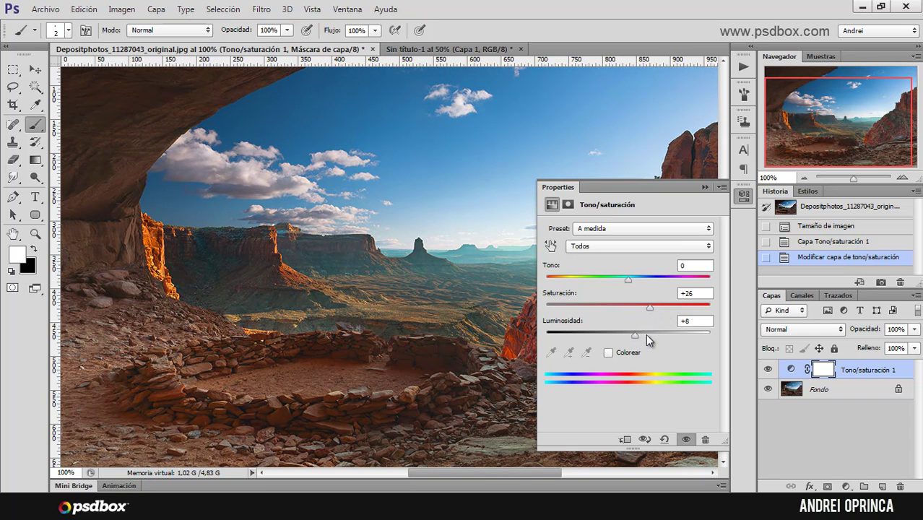
type("0")
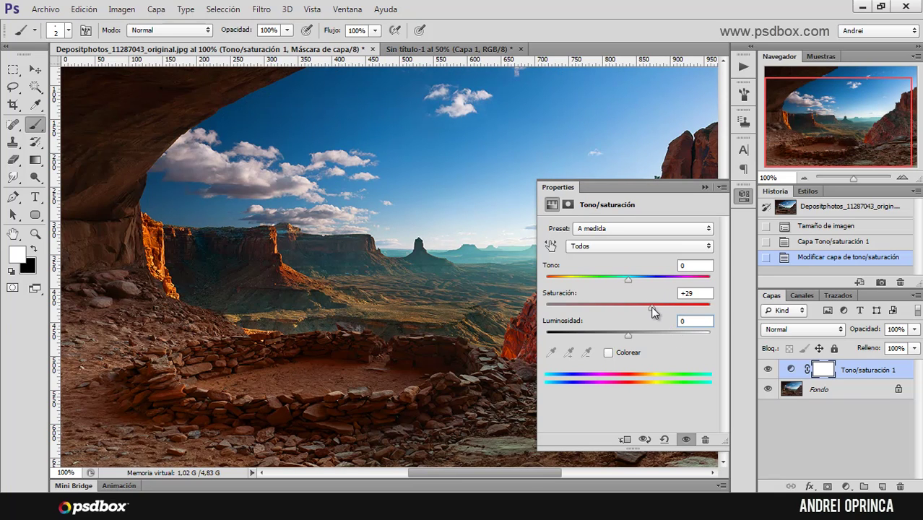
left_click(704, 188)
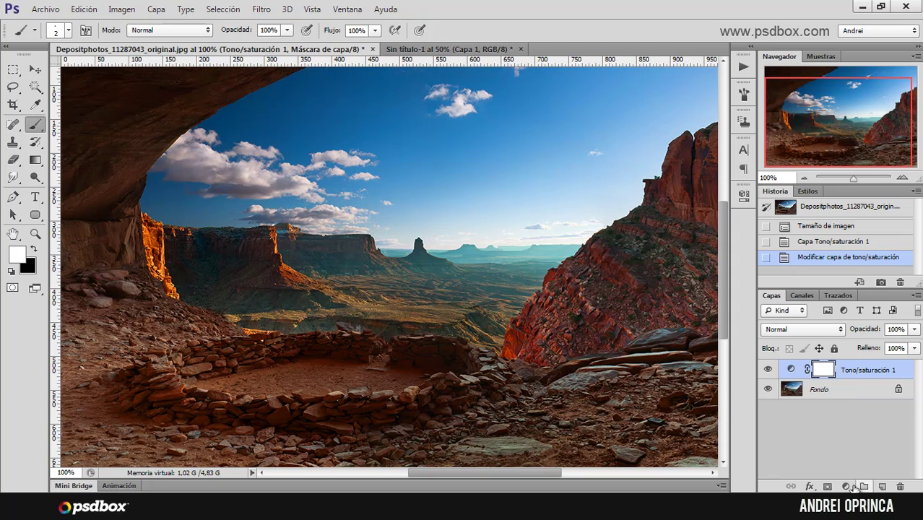
Add a Levels (Niveles) adjustment layer on top with RGB white input 245 and midtone 1,20.
left_click(853, 486)
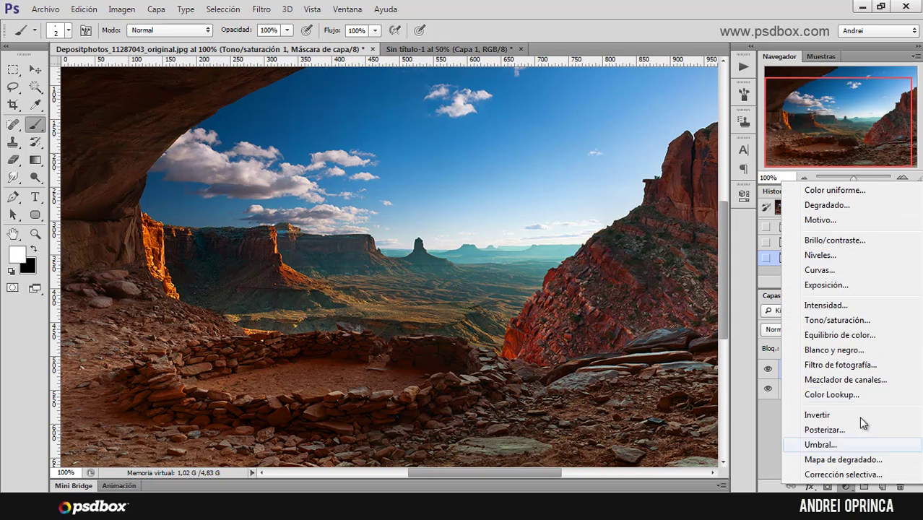
left_click(838, 258)
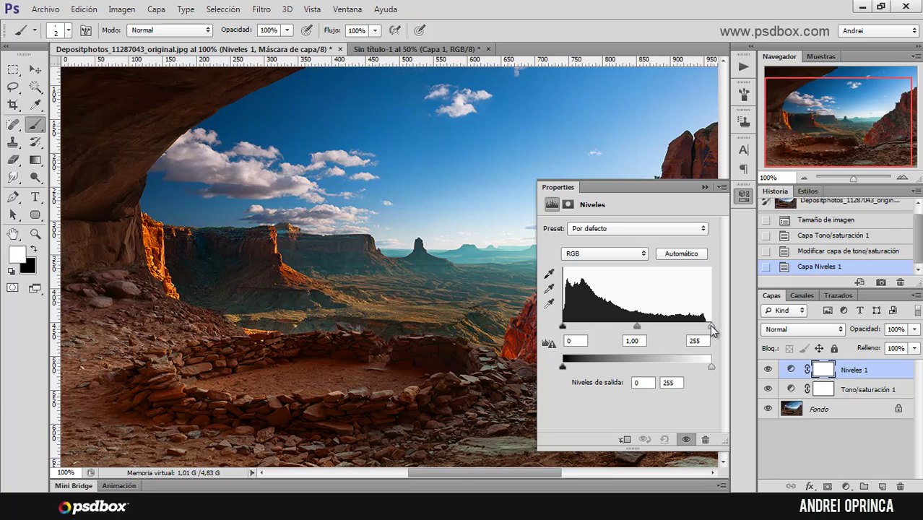
left_click_drag(712, 329, 705, 326)
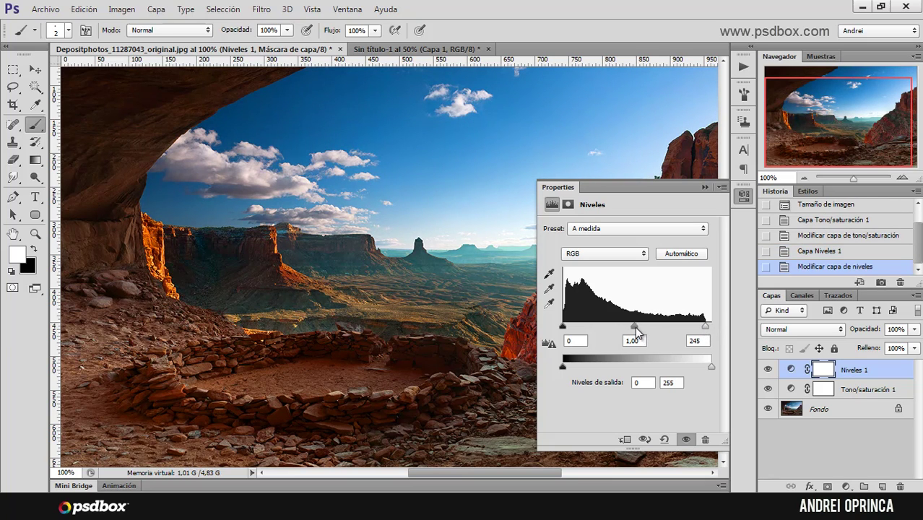
left_click_drag(634, 327, 629, 327)
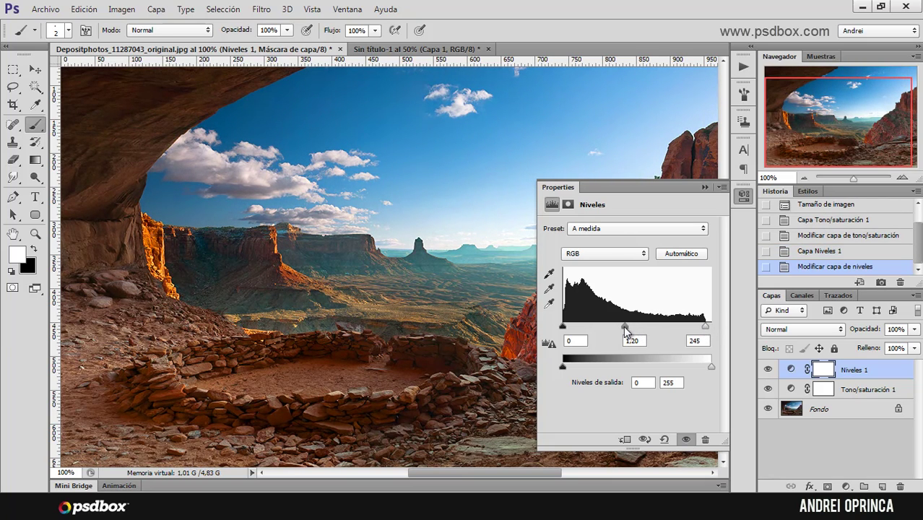
left_click(697, 196)
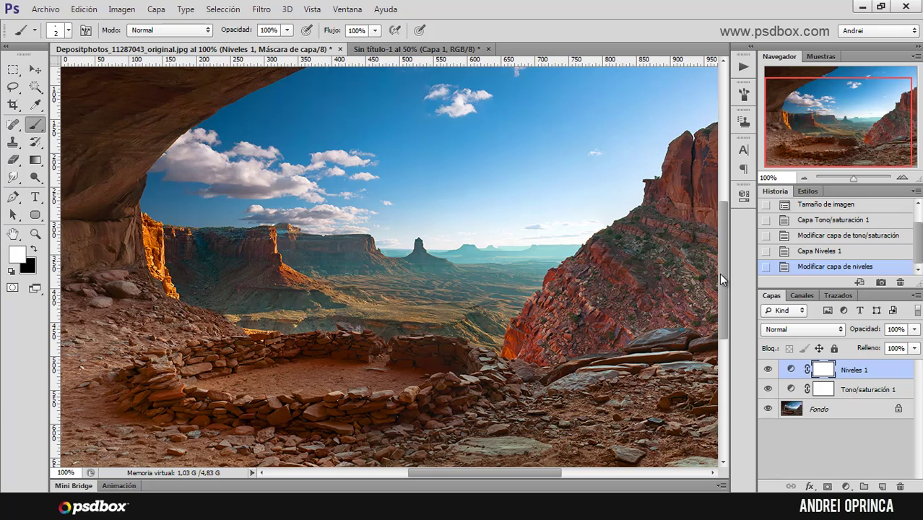
Compare the photo with the Niveles 1 and Tono/saturación 1 layers hidden and shown, checking the Fondo layer.
left_click(867, 391)
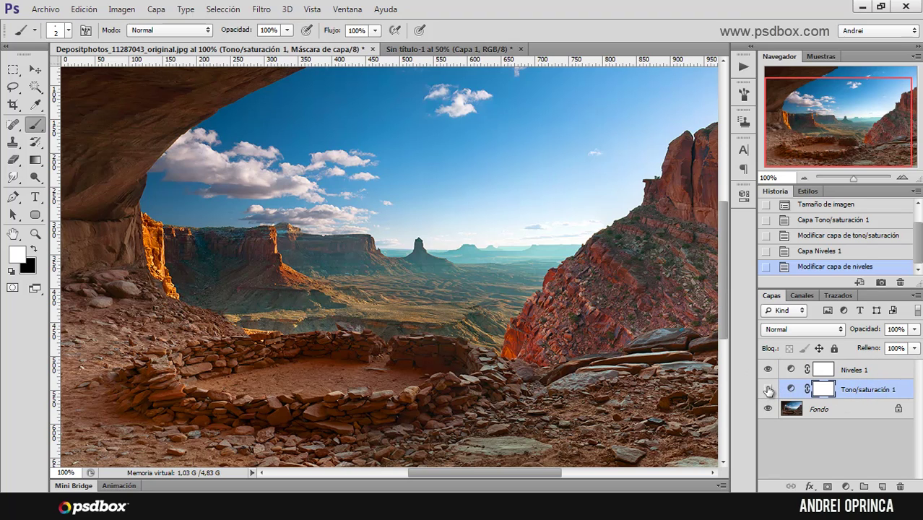
left_click(768, 391)
left_click(768, 369)
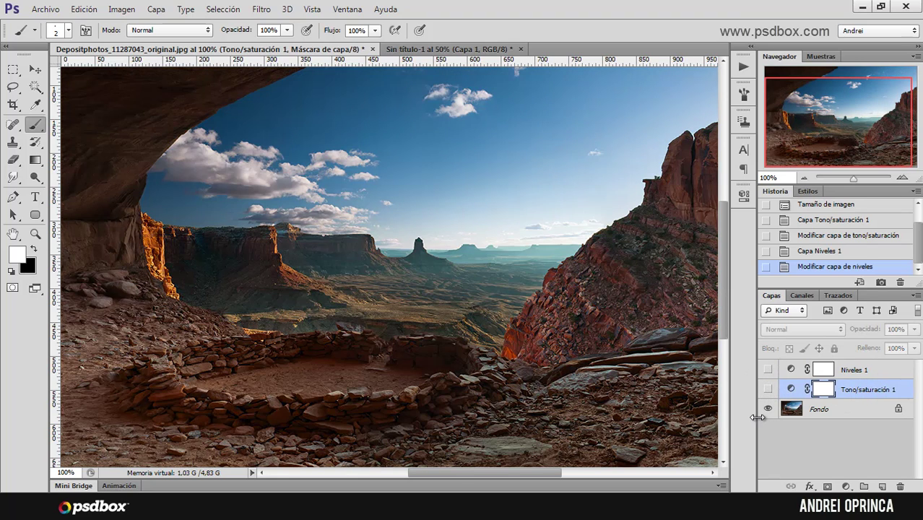
left_click(831, 412)
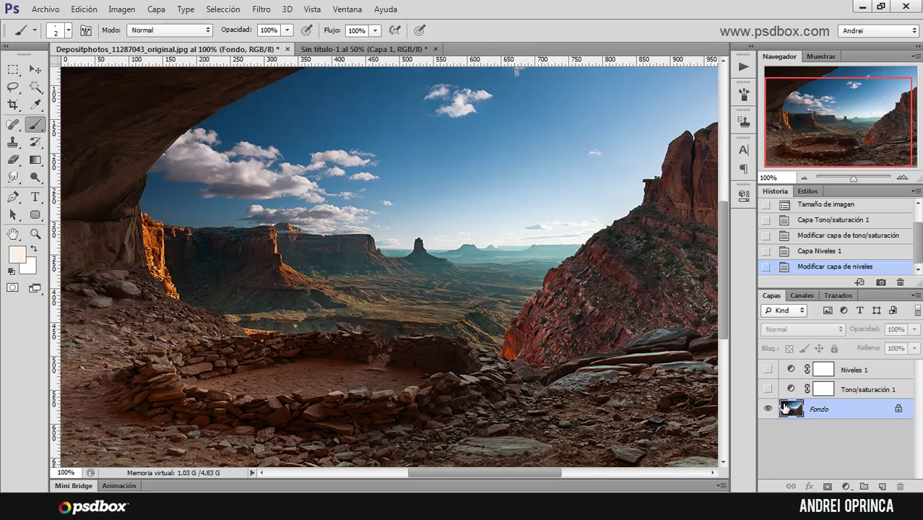
left_click(768, 369)
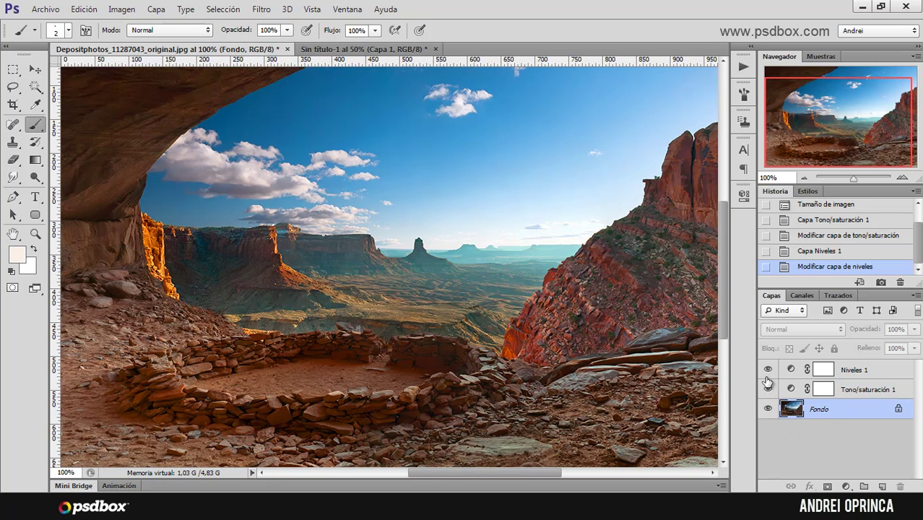
left_click(866, 370)
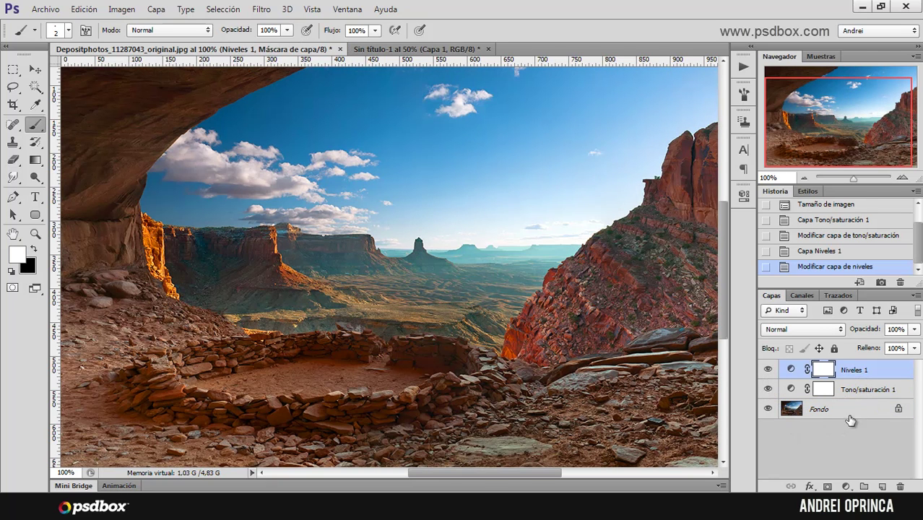
left_click(854, 410)
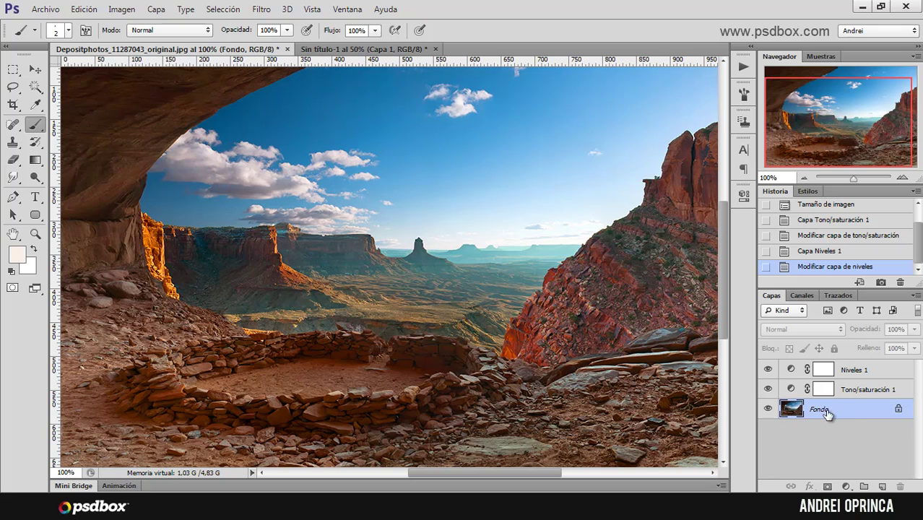
Reopen the Tono/saturación 1 adjustment layer and set its Saturation to -100.
left_click(864, 391)
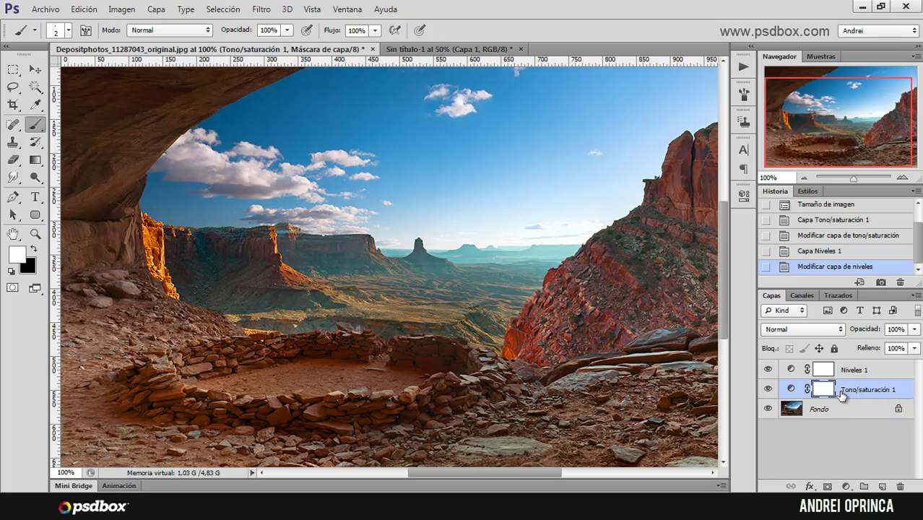
double_click(791, 391)
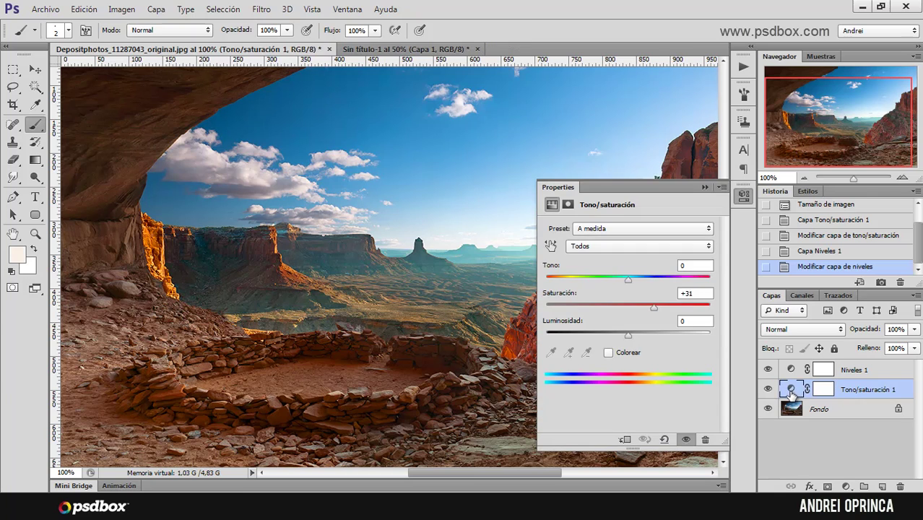
left_click_drag(653, 306, 504, 323)
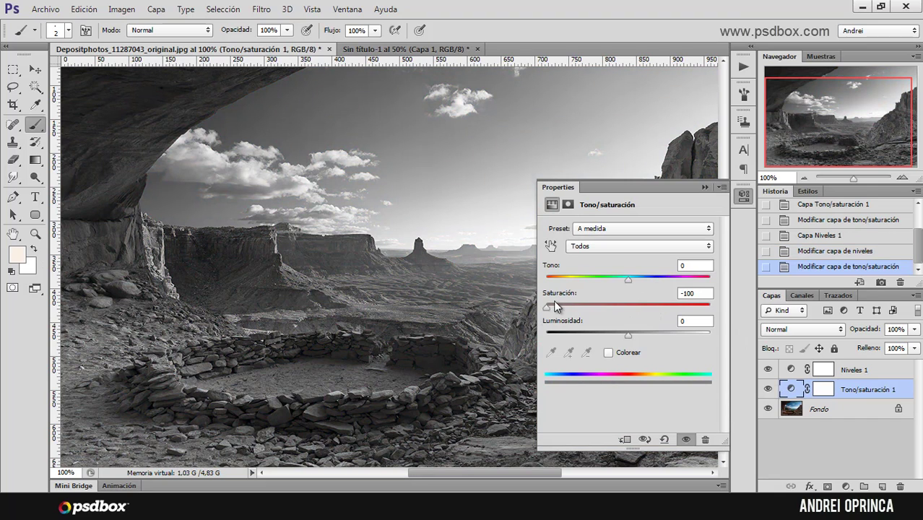
left_click(703, 188)
Reopen the Niveles 1 adjustment layer and set its black input level to 16 and midtone to 1,36.
double_click(791, 372)
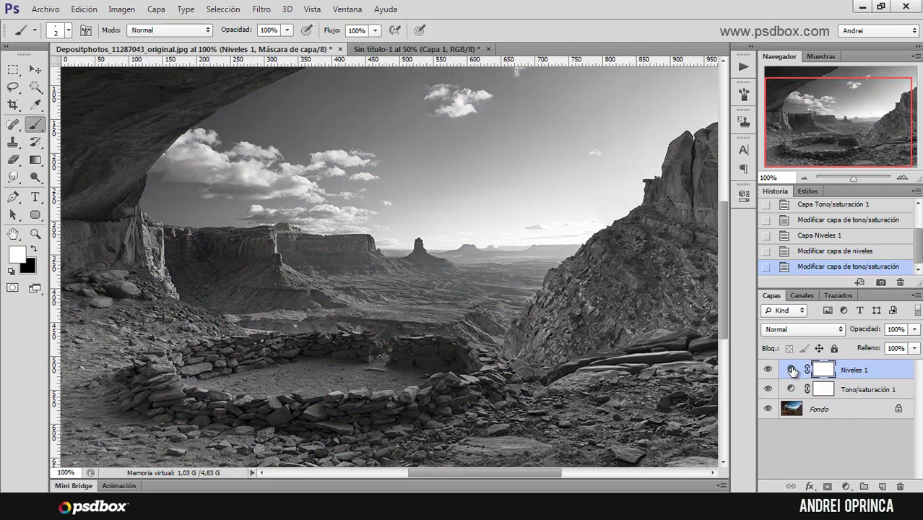
left_click_drag(559, 323, 571, 326)
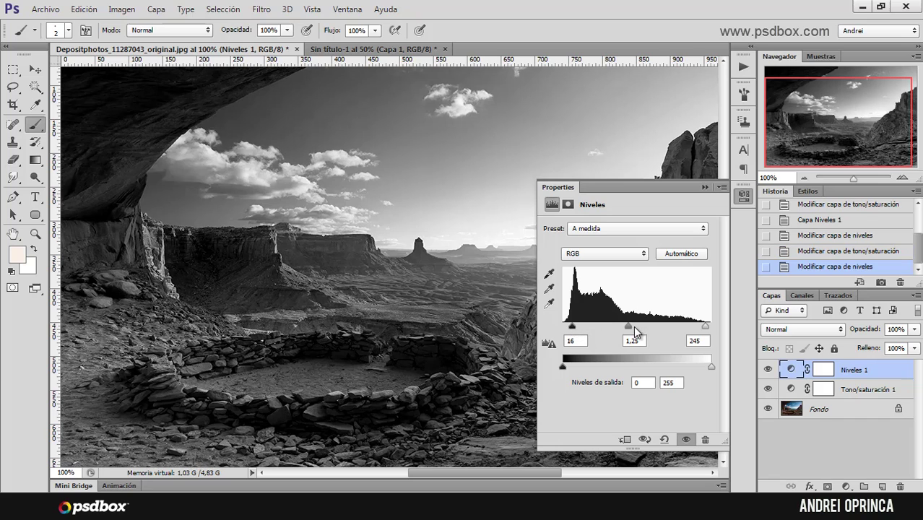
left_click_drag(628, 326, 624, 326)
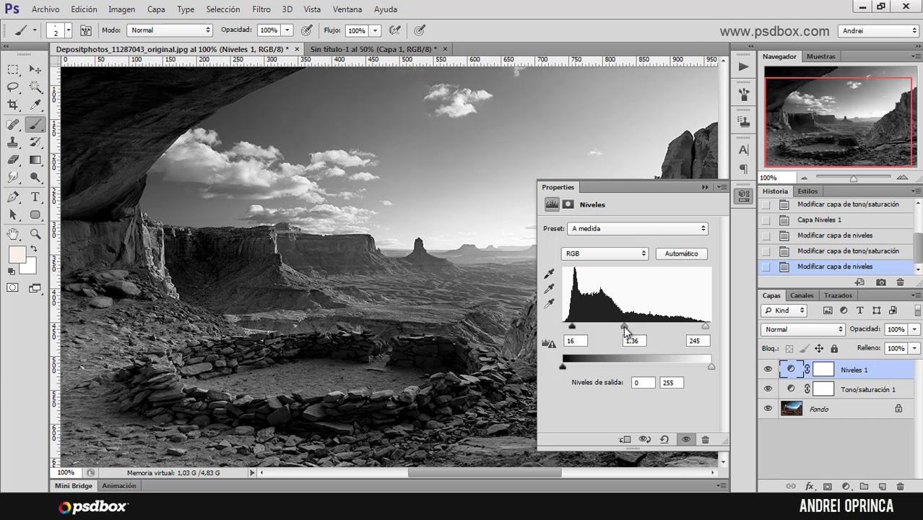
left_click(704, 189)
Hide both adjustment layers to view the original photo, and show them again.
left_click(767, 390)
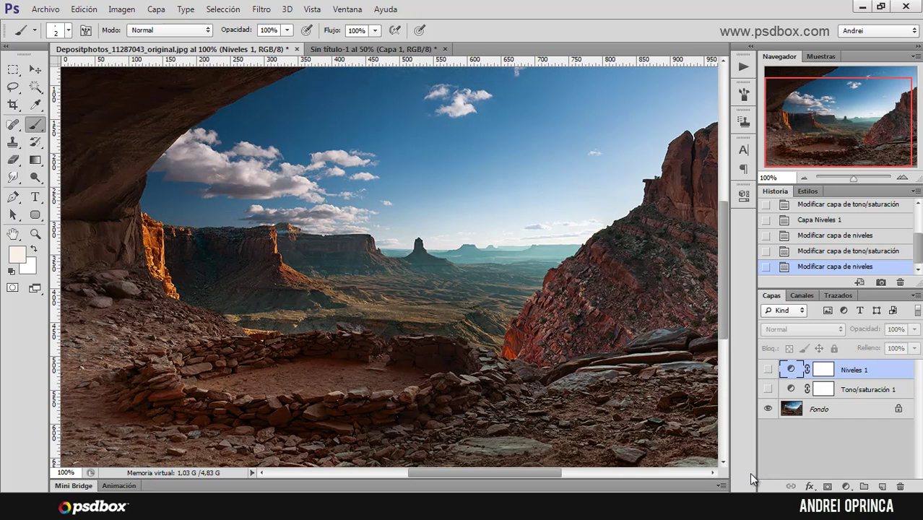
left_click(768, 370)
left_click(767, 389)
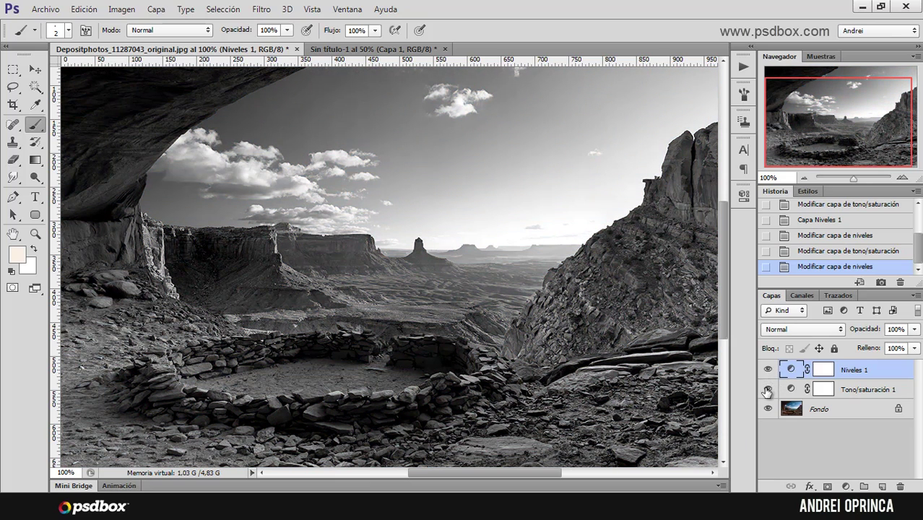
Delete the Tono/saturación 1 and Niveles 1 adjustment layers, leaving only the Fondo layer.
left_click(849, 391)
left_click_drag(896, 390, 899, 486)
left_click_drag(882, 371, 900, 487)
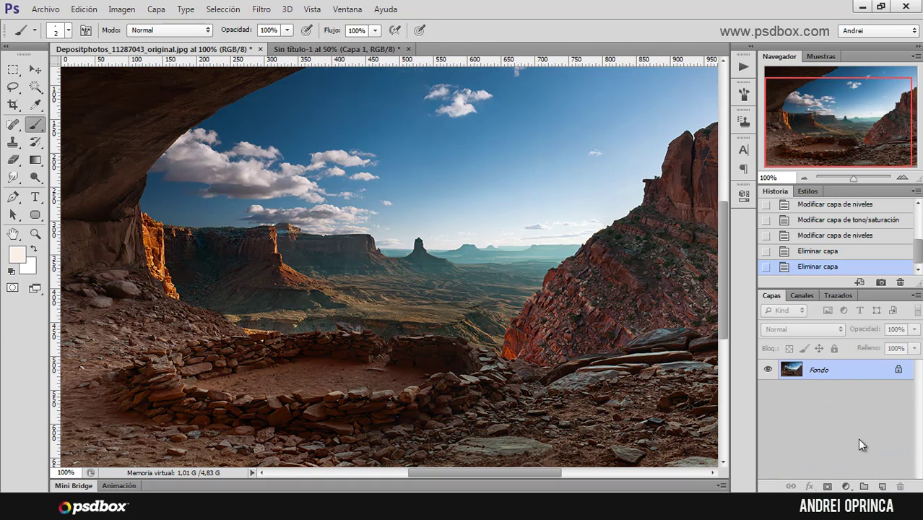
Restore the two deleted adjustment layers from the history and raise the Tono/saturación 1 saturation to bring the photo's color back.
left_click(834, 235)
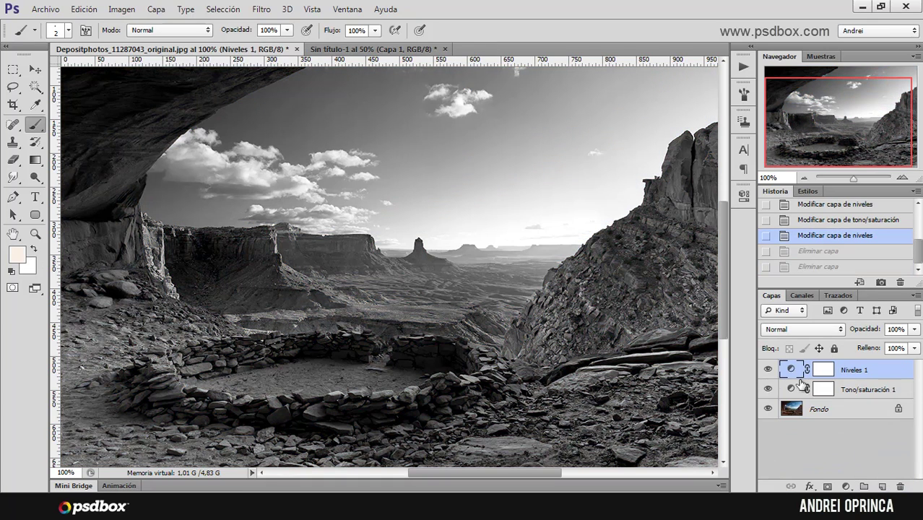
double_click(791, 389)
left_click_drag(632, 304, 642, 307)
left_click(743, 195)
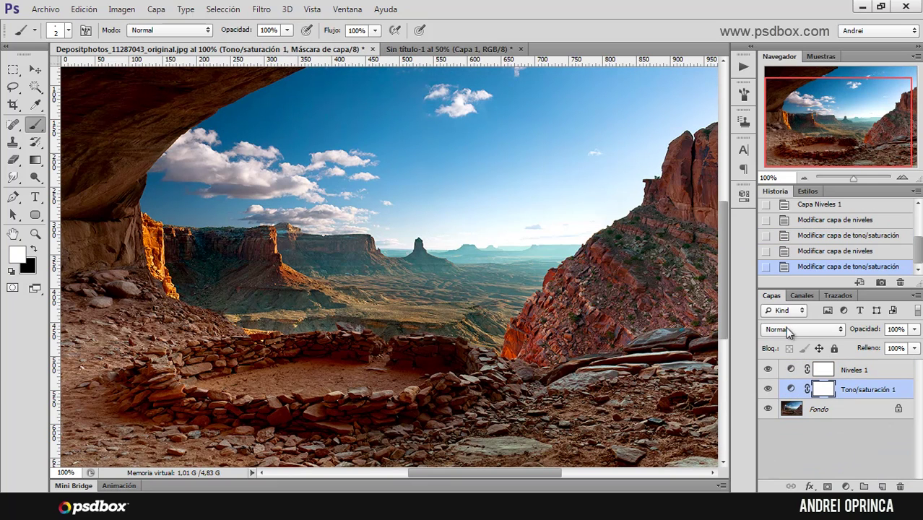
Reopen the Niveles 1 adjustment layer and set its black input level to 0 and midtone to 1,17.
left_click(788, 370)
double_click(791, 369)
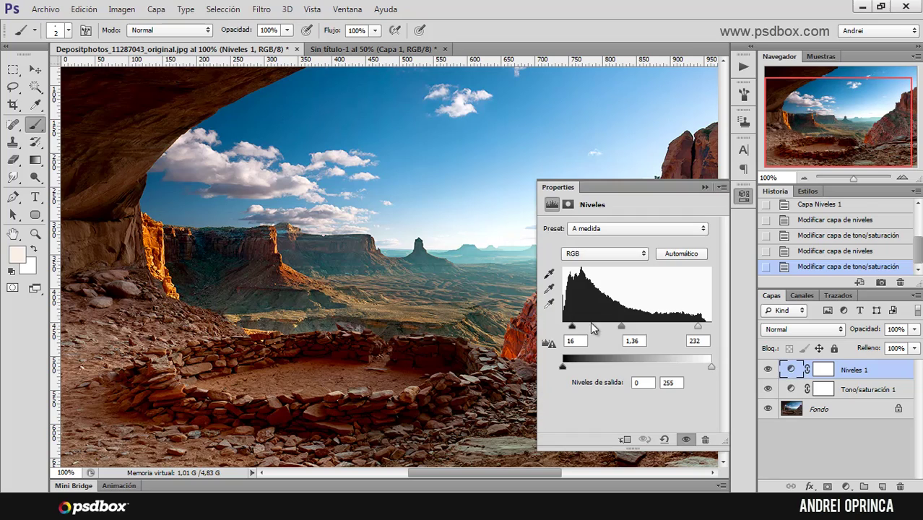
left_click_drag(572, 326, 563, 326)
left_click_drag(619, 325, 623, 325)
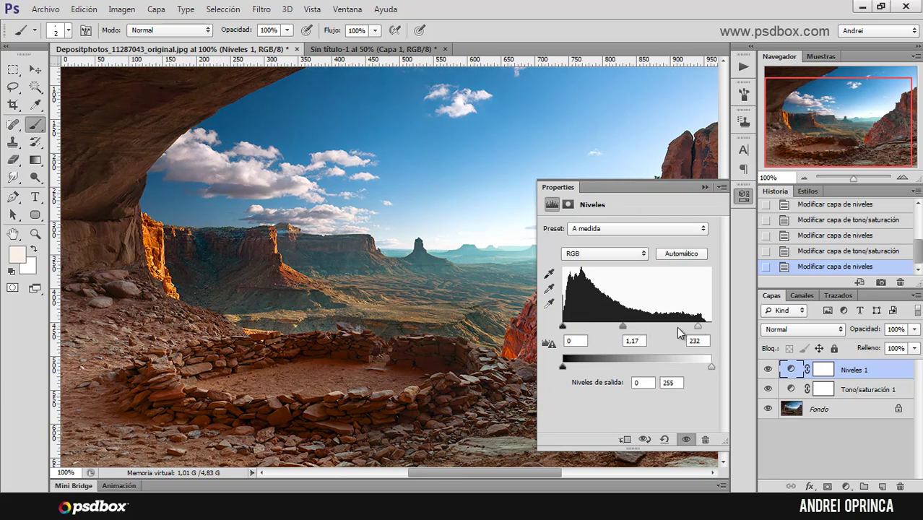
left_click(705, 187)
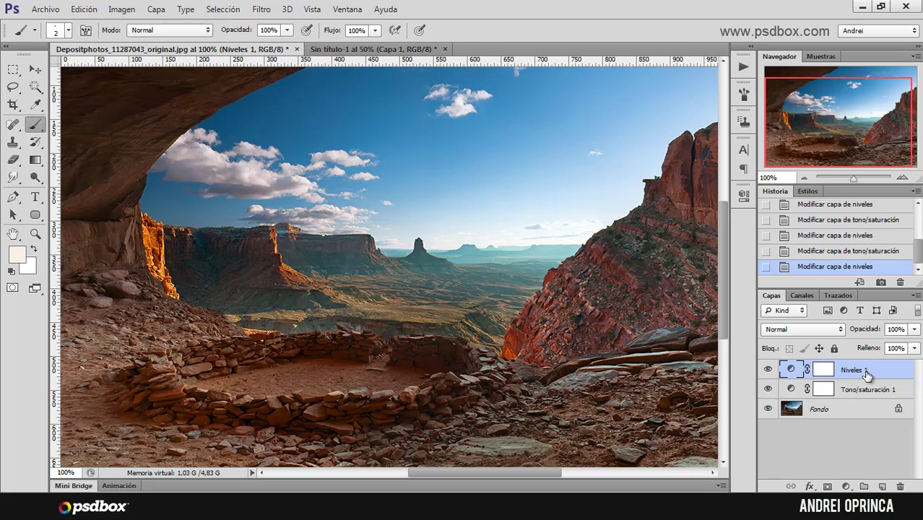
left_click(839, 329)
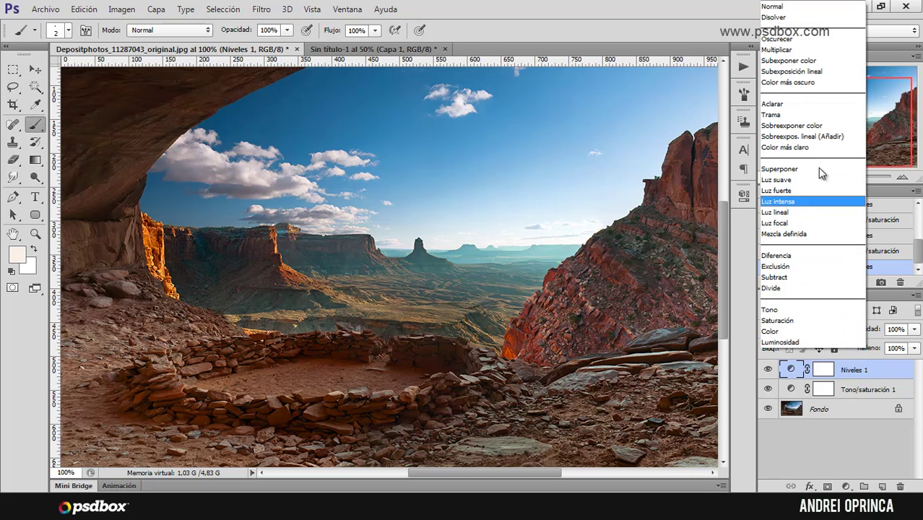
left_click(901, 380)
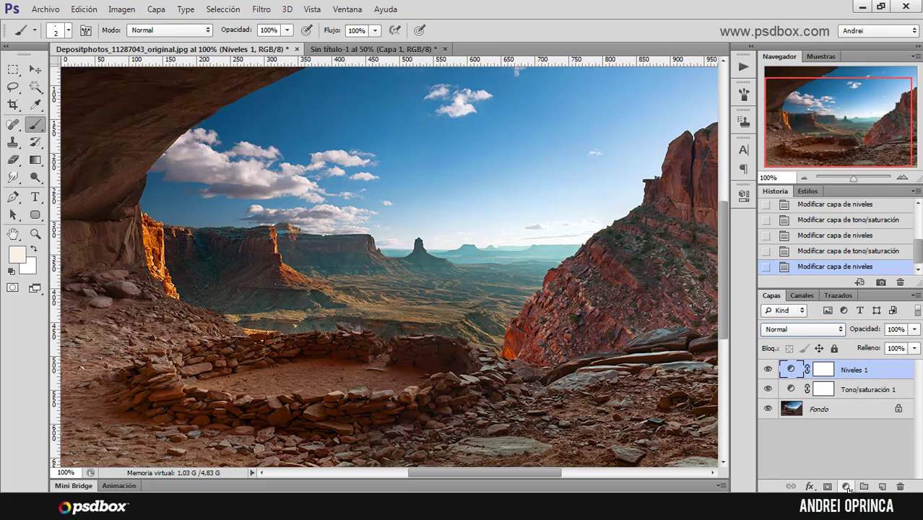
Add a Mapa de degradado adjustment layer above Niveles 1 using the Violeta, naranja gradient preset.
left_click(847, 487)
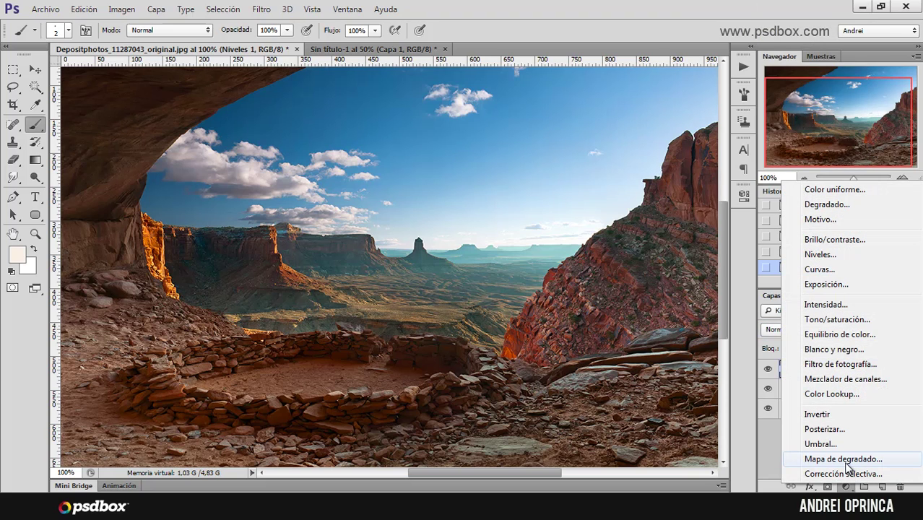
left_click(847, 462)
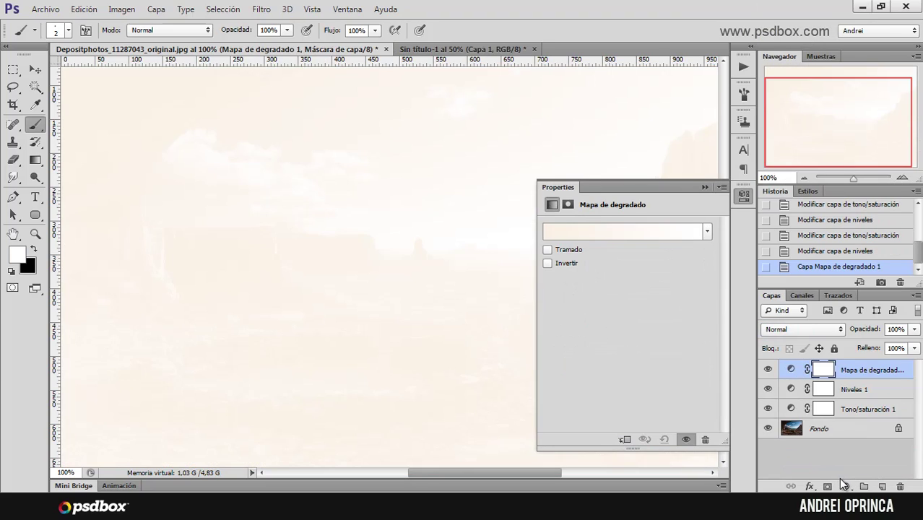
left_click(663, 232)
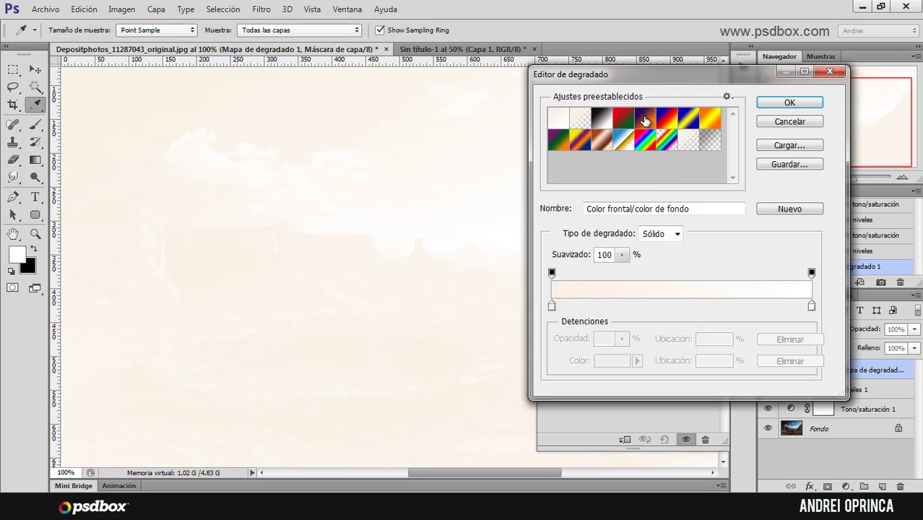
left_click(646, 119)
left_click(781, 104)
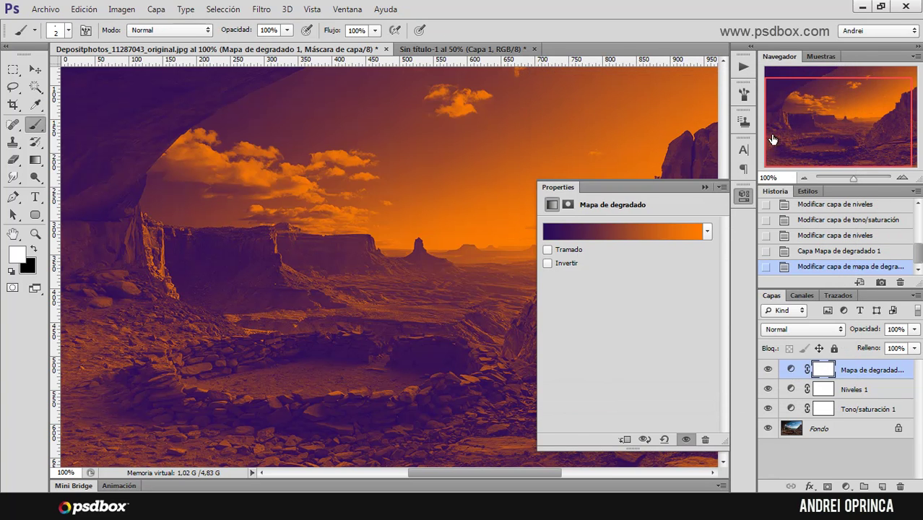
left_click(705, 189)
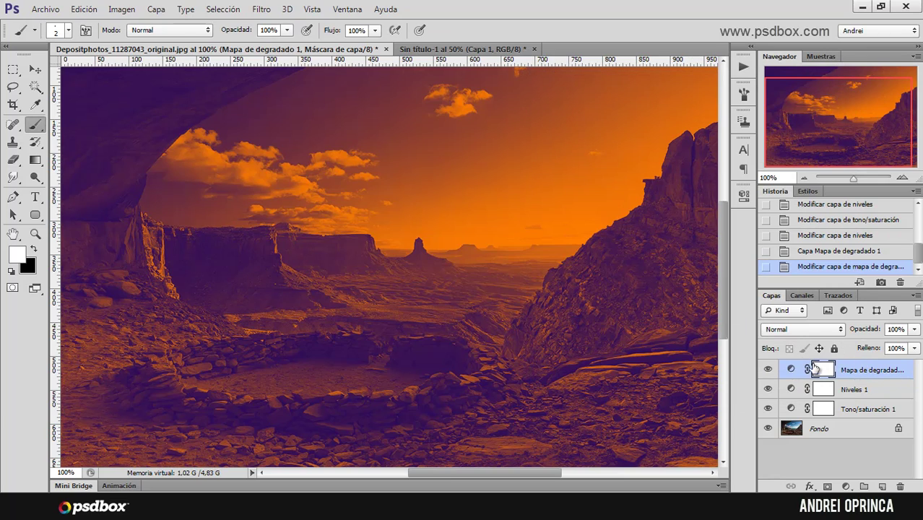
Reopen the gradient map layer and recolor the violet stop of its Violeta, naranja gradient to dark blue.
double_click(790, 369)
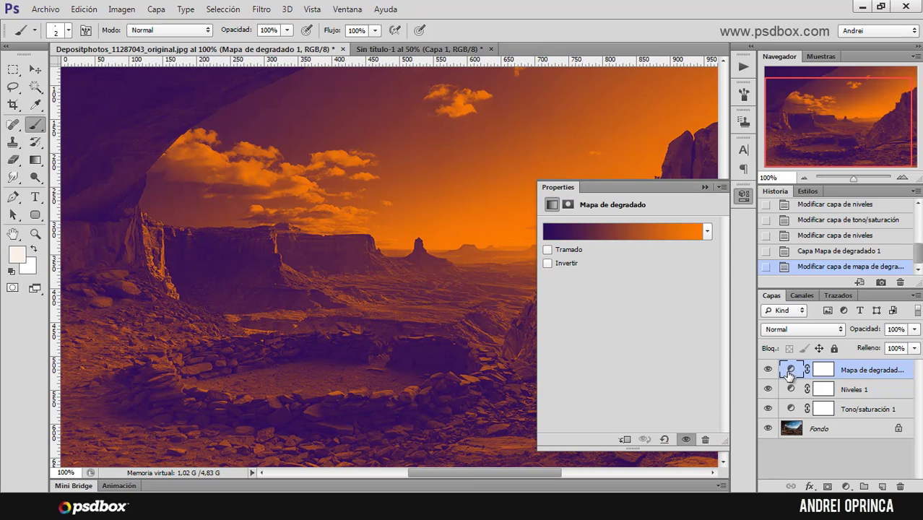
left_click(632, 232)
left_click(672, 142)
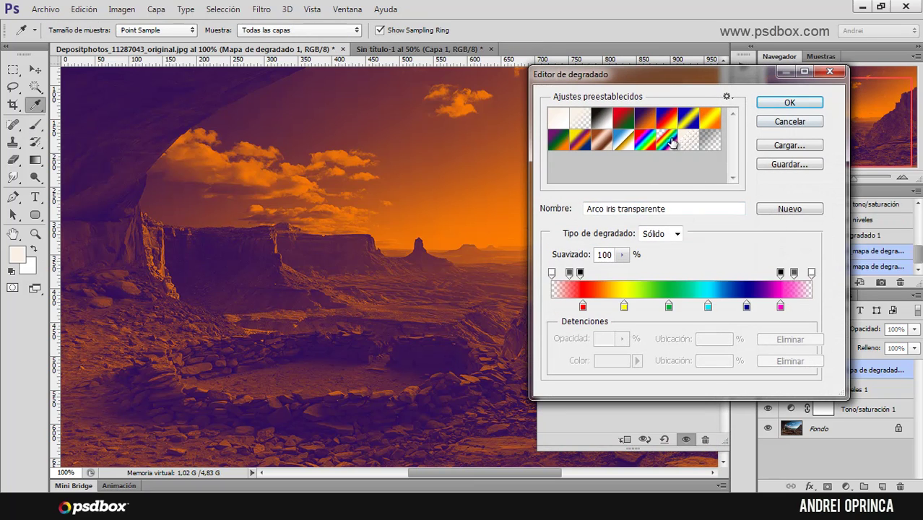
left_click(666, 120)
left_click(645, 120)
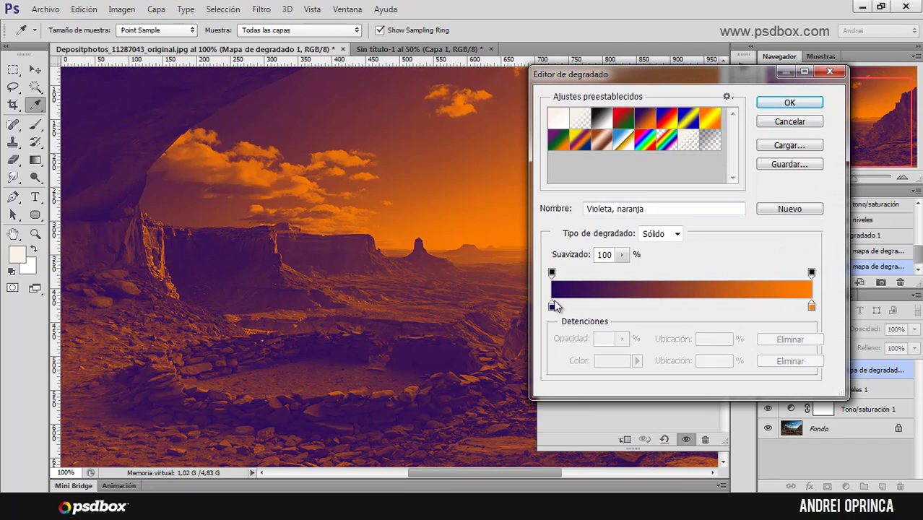
left_click(552, 306)
left_click(612, 360)
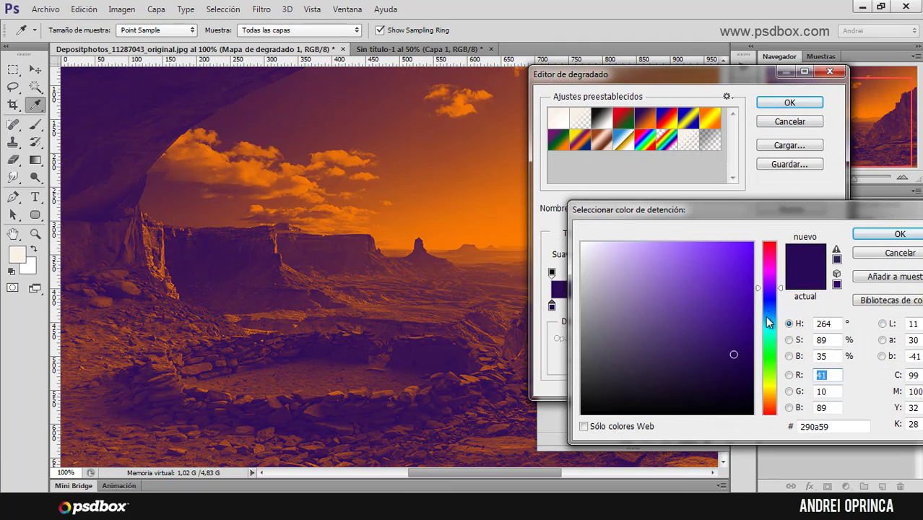
left_click(768, 311)
left_click(867, 234)
left_click(794, 103)
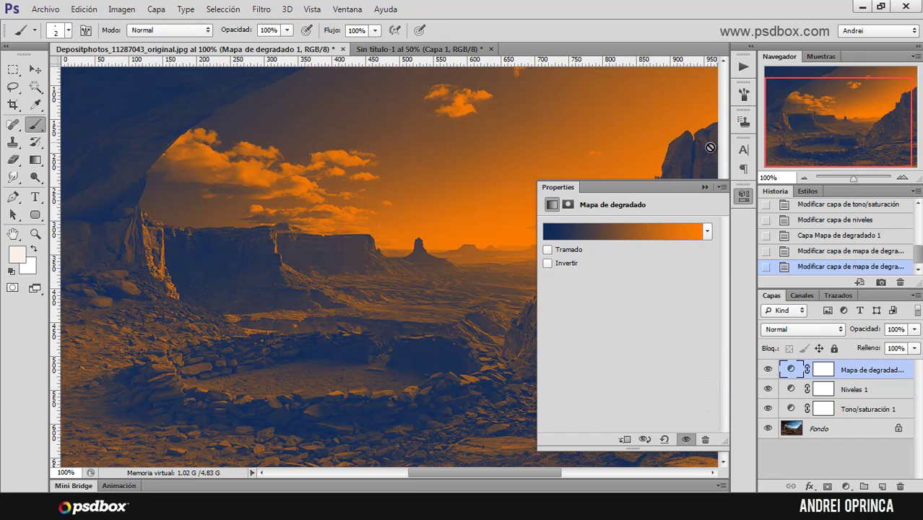
left_click(743, 195)
Set the gradient map layer's blend mode to Superponer and its opacity to 60%.
left_click(795, 328)
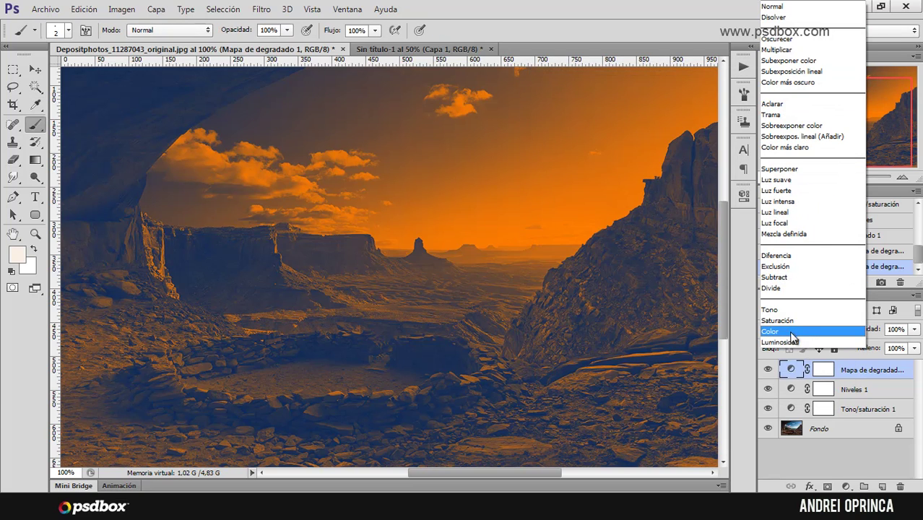
left_click(799, 171)
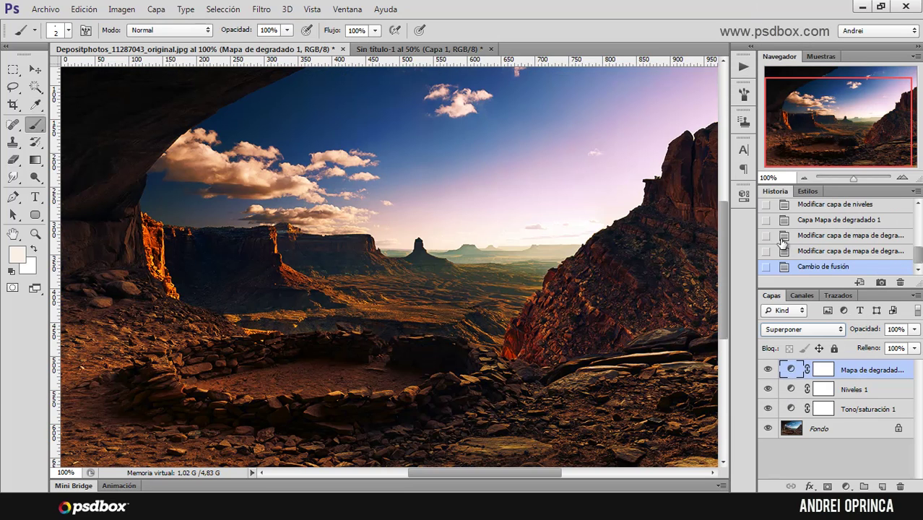
left_click(914, 329)
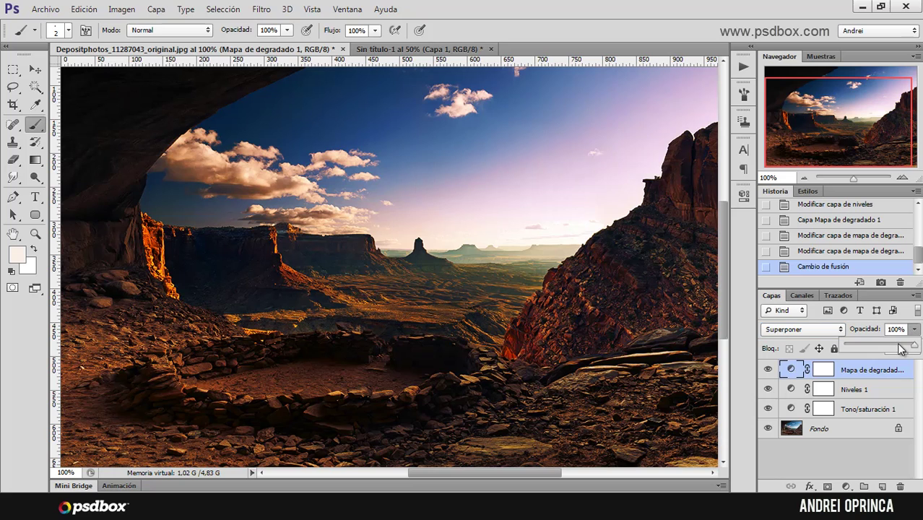
left_click_drag(905, 348, 892, 349)
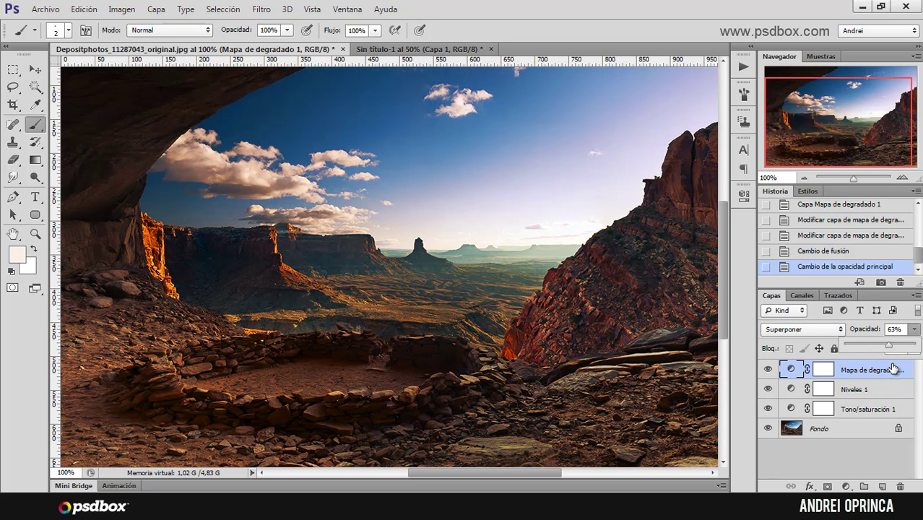
mouse_move(886, 349)
left_mouse_down()
mouse_move(864, 348)
mouse_move(885, 348)
mouse_move(876, 348)
mouse_move(884, 348)
mouse_move(886, 364)
mouse_move(912, 365)
mouse_move(890, 345)
left_mouse_up()
left_click(913, 348)
left_click(916, 332)
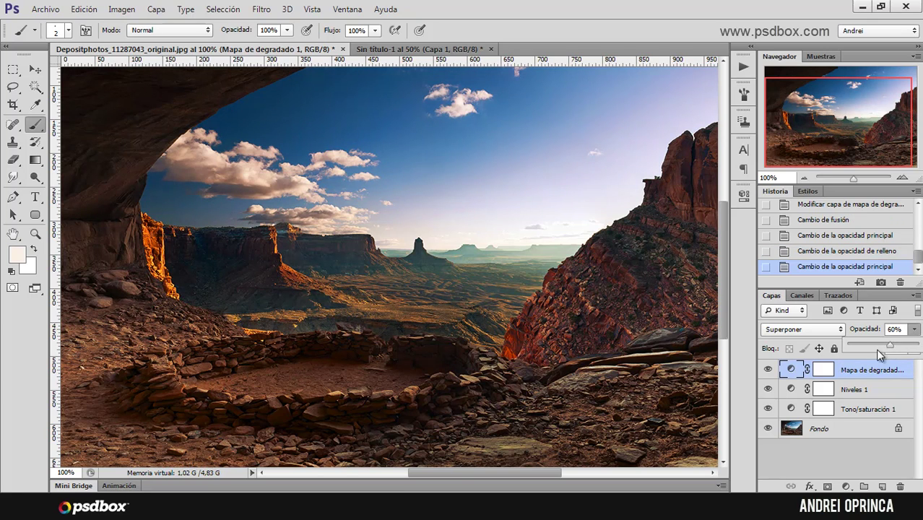
left_click(863, 372)
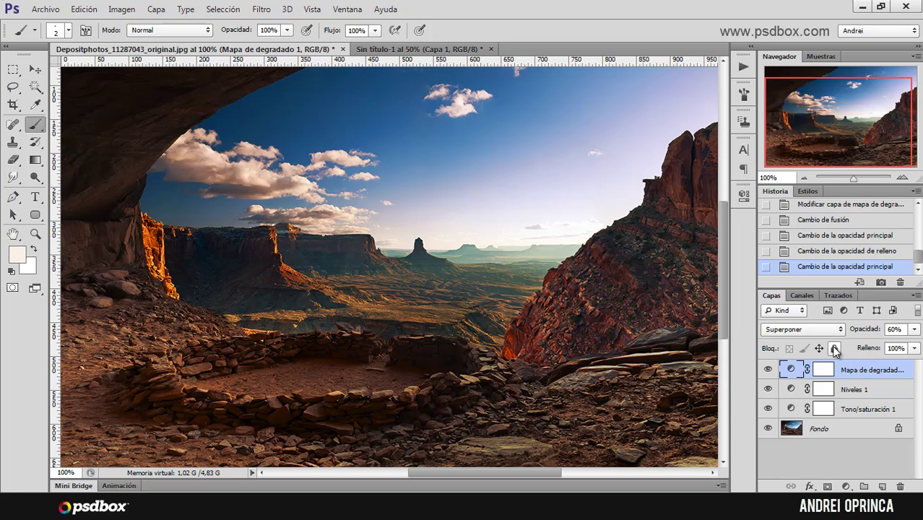
Hide the gradient map layer and show it again to compare its effect, and select its layer mask.
left_click(768, 369)
left_click(768, 370)
left_click(822, 370)
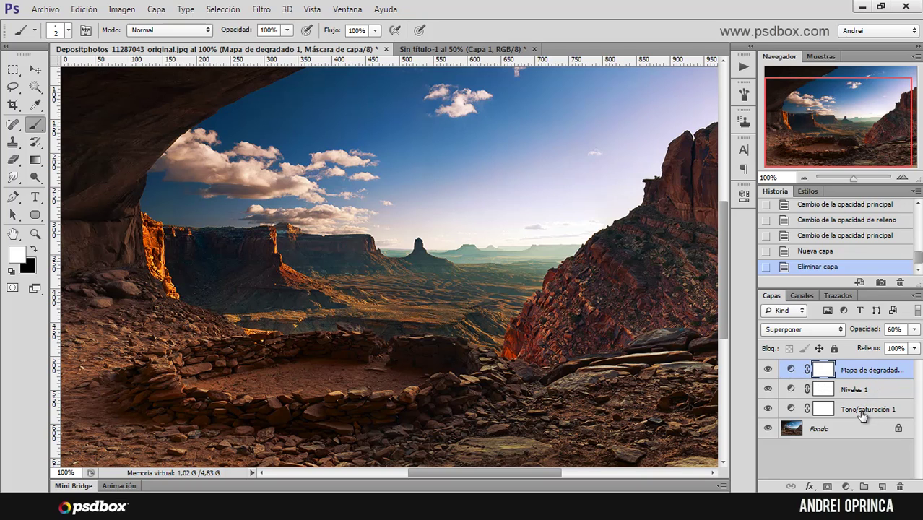
Copy the whole angel statue image from the Sin título-1 document and close that document without saving.
left_click(463, 49)
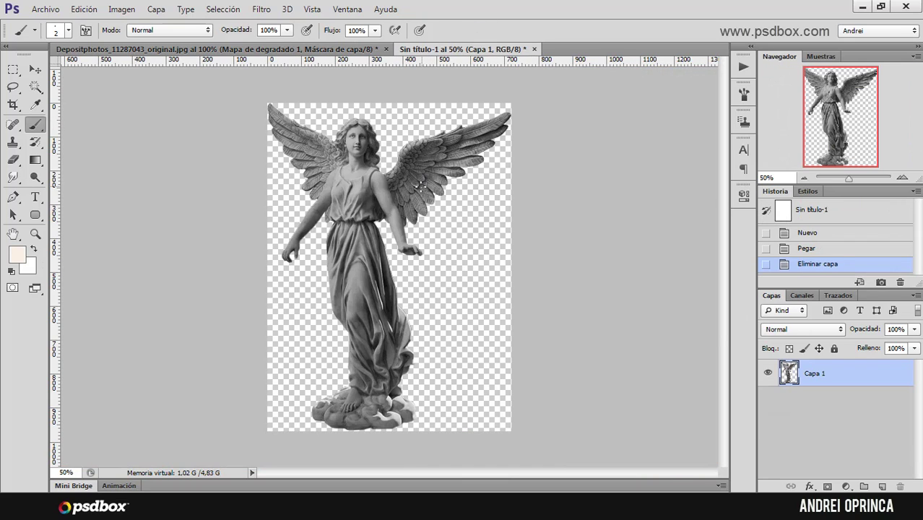
key("ctrl+a")
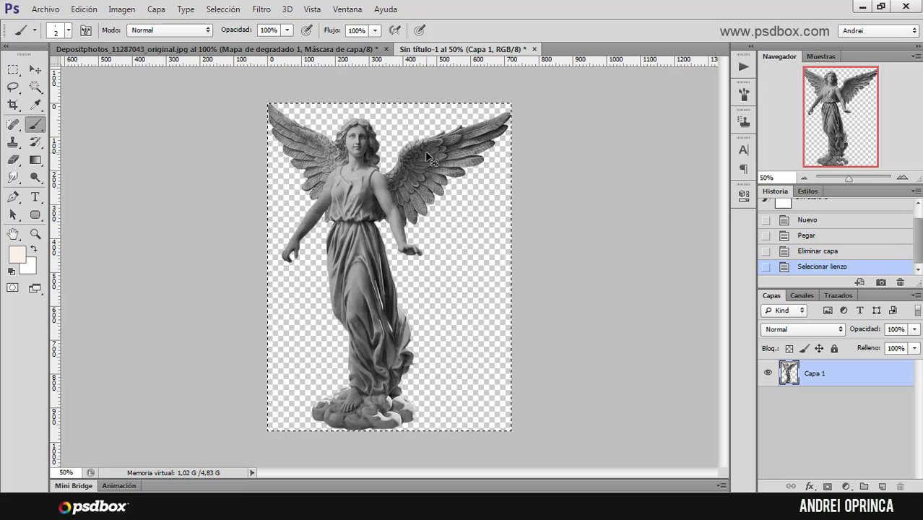
key("ctrl+w")
left_click(466, 203)
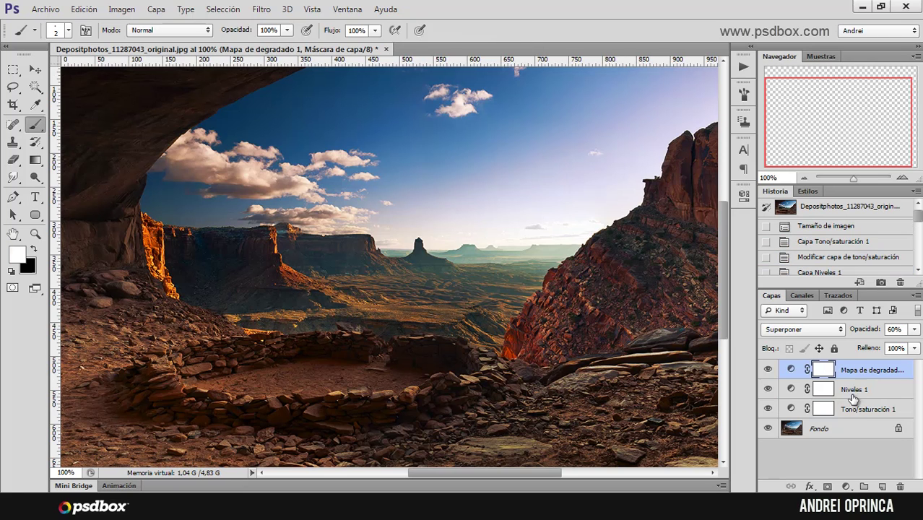
Add a new layer named estatua directly above Niveles 1 and paste the copied angel statue into it.
left_click(862, 395)
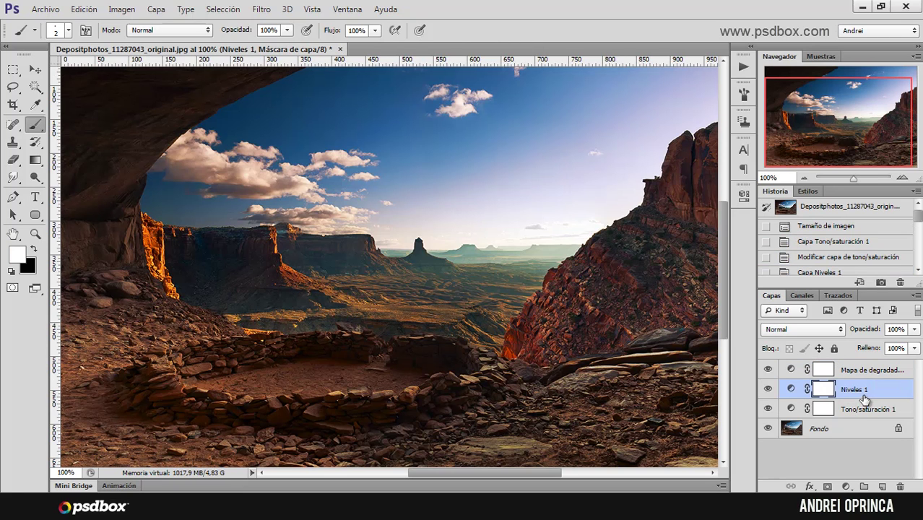
left_click(882, 486)
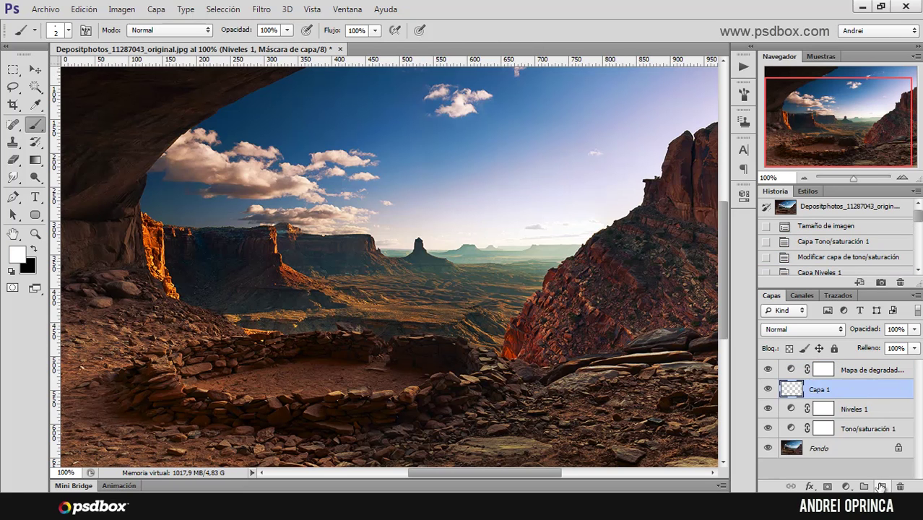
double_click(818, 390)
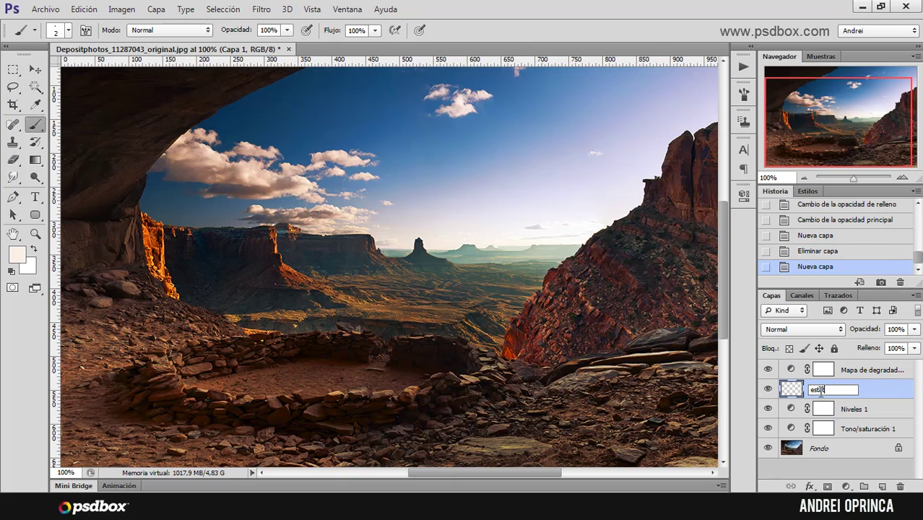
type("estatua")
key("Return")
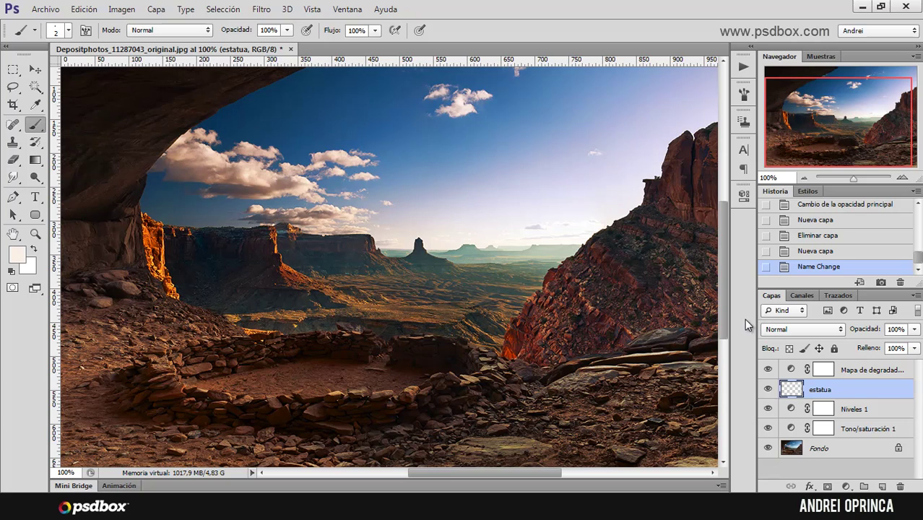
key("ctrl+v")
left_click(631, 173)
Scale the pasted statue proportionally to about 36% and place it standing inside the stone ring.
key("ctrl+minus")
key("ctrl+minus")
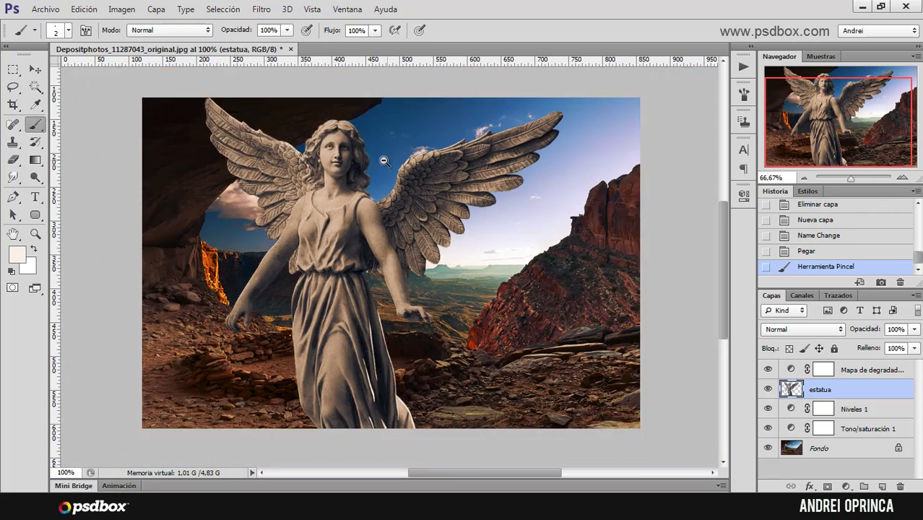
key("ctrl+t")
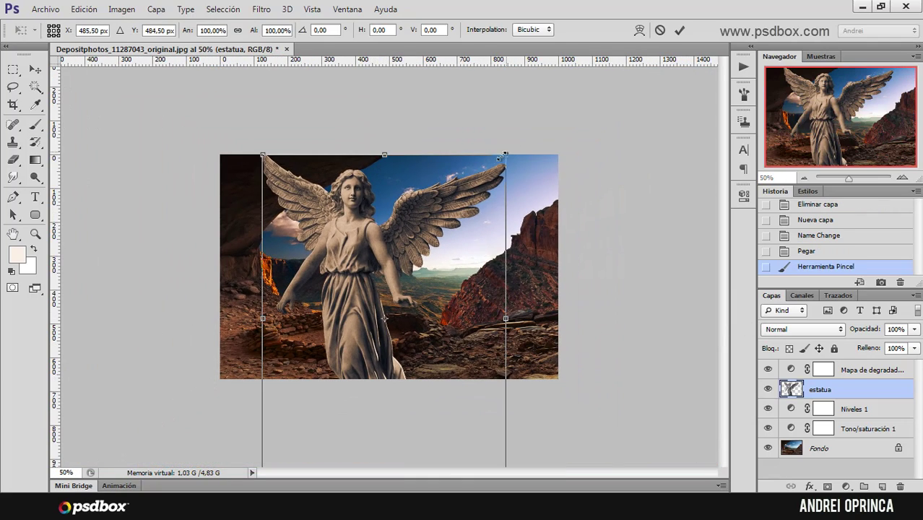
left_click_drag(504, 154, 411, 225)
left_click_drag(356, 253, 348, 249)
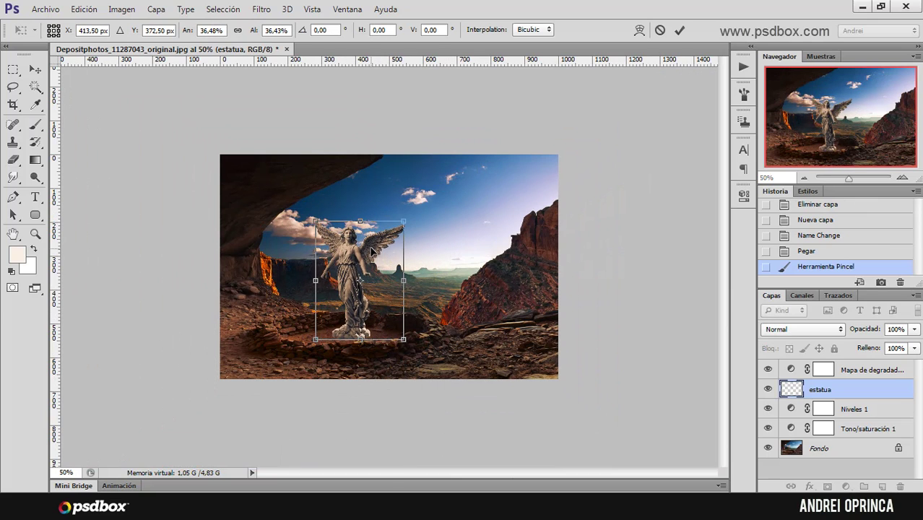
key("Return")
left_click(377, 260)
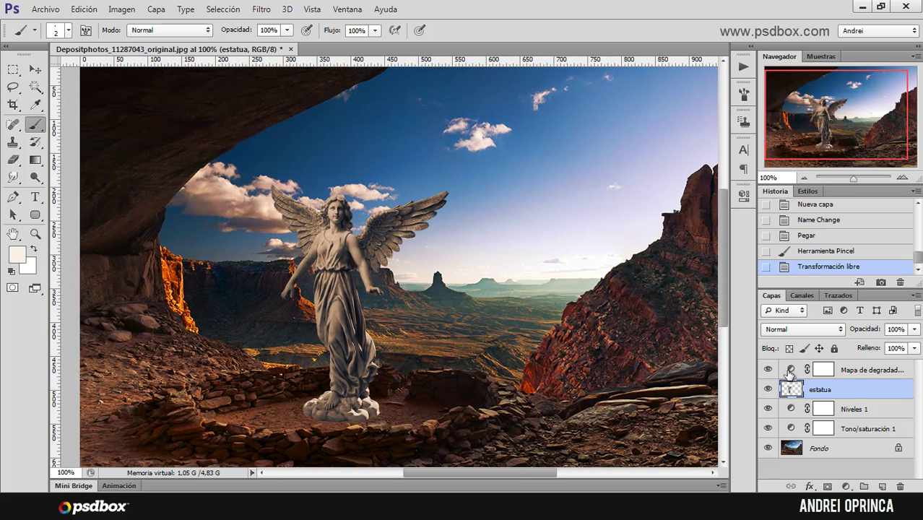
Move the estatua layer down to directly above Fondo and return it to its place between the gradient map and Niveles 1.
left_click(869, 372)
left_click(862, 390)
left_click(854, 410)
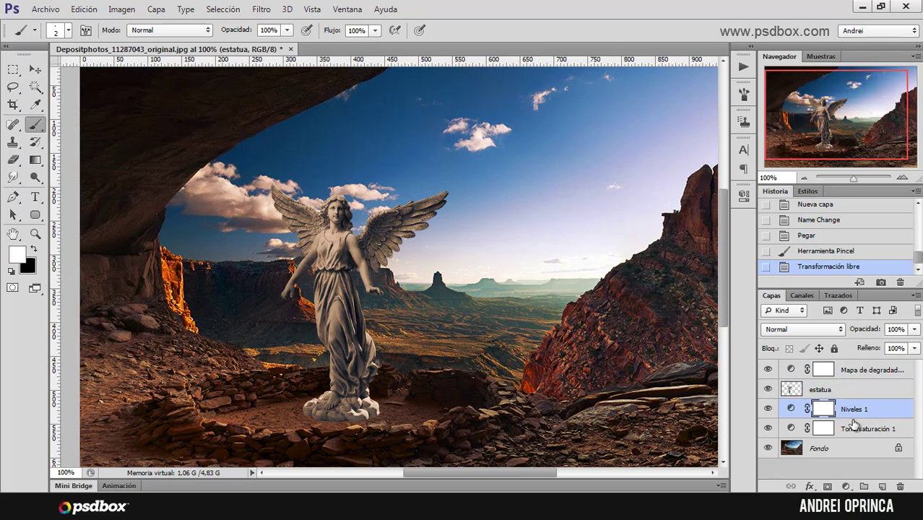
left_click(853, 426)
left_click(852, 409)
left_click(843, 388)
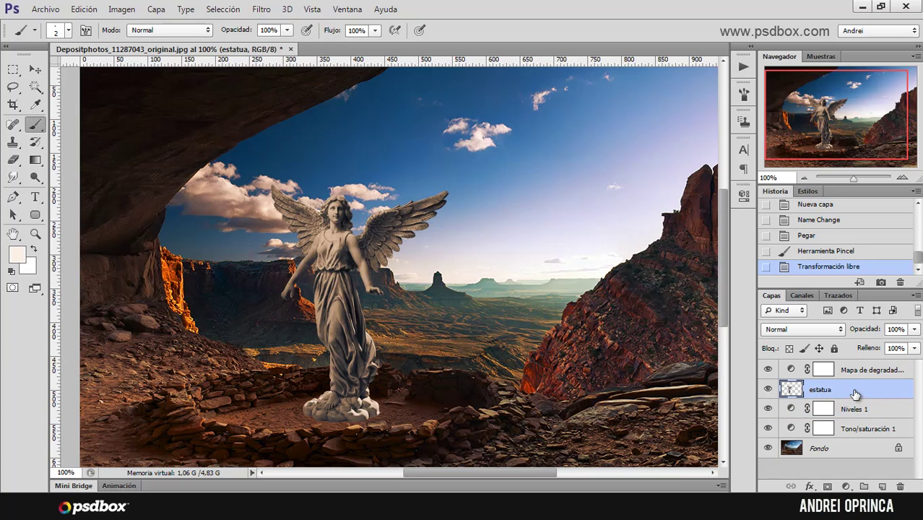
left_click_drag(855, 395, 854, 433)
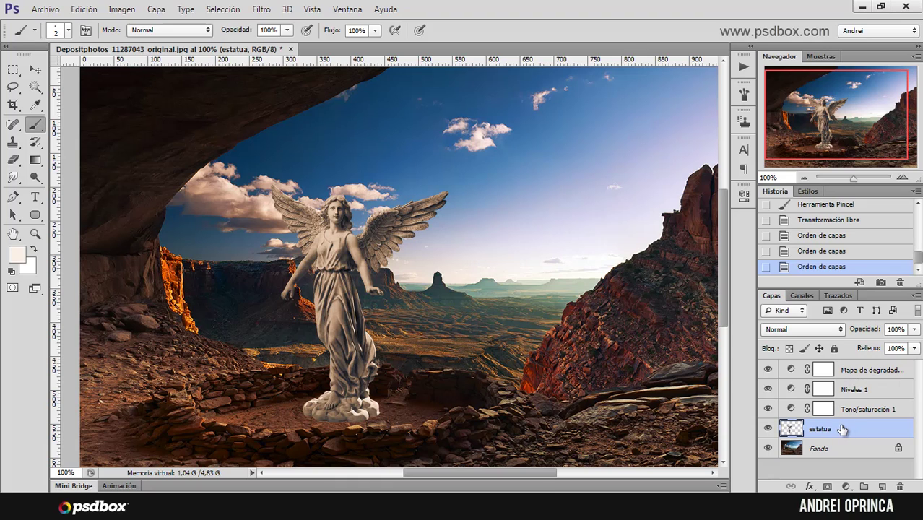
left_click_drag(847, 429, 853, 404)
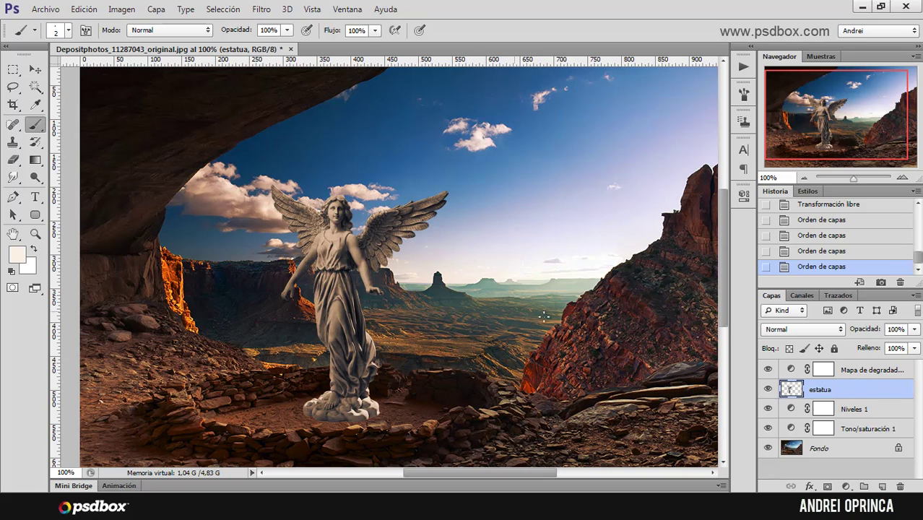
Create a clipping mask that limits the gradient map adjustment layer to the estatua layer.
key("shift+alt+o")
left_click(875, 372)
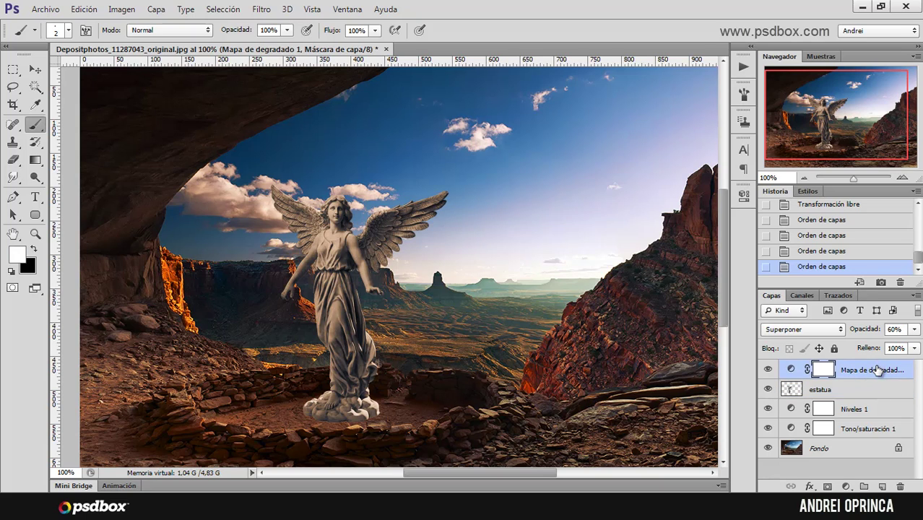
right_click(874, 372)
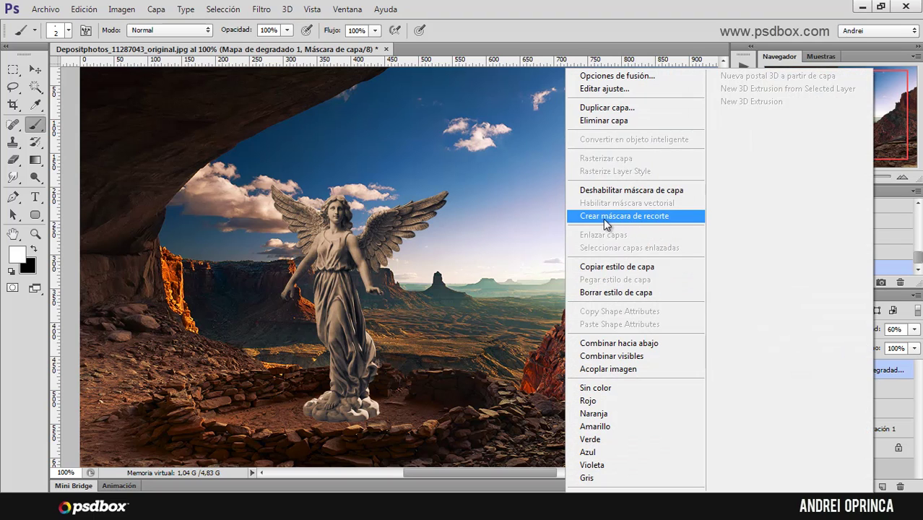
left_click(647, 217)
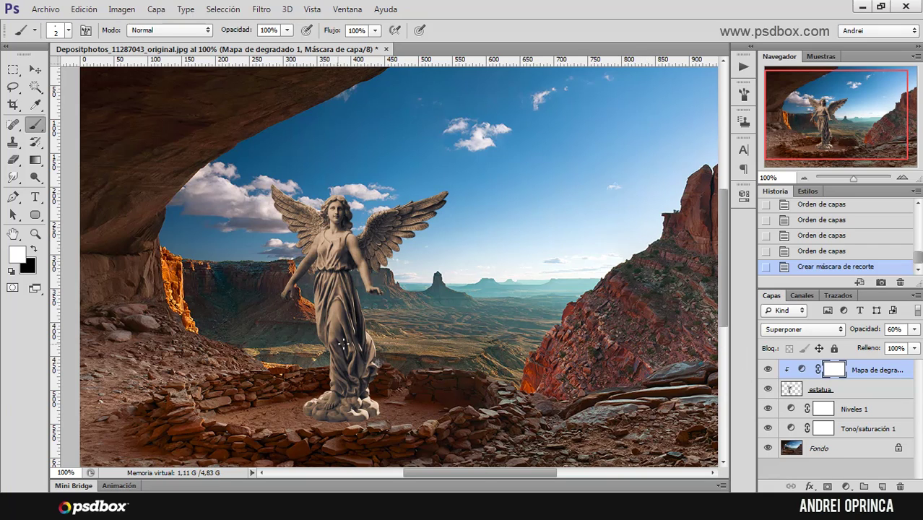
Release the gradient map layer's clipping mask and clip it to the estatua layer again.
left_click(885, 372)
left_click_drag(881, 384, 863, 376)
left_click(862, 378, "alt")
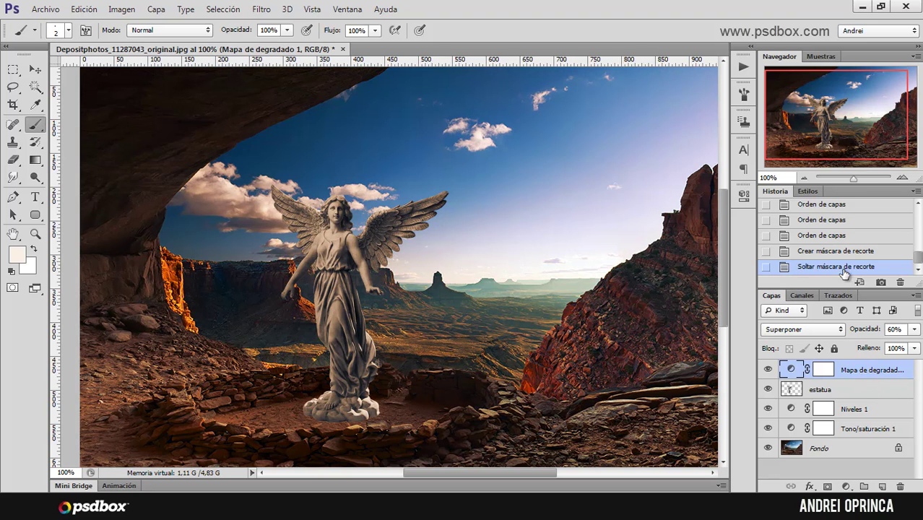
left_click(855, 379, "alt")
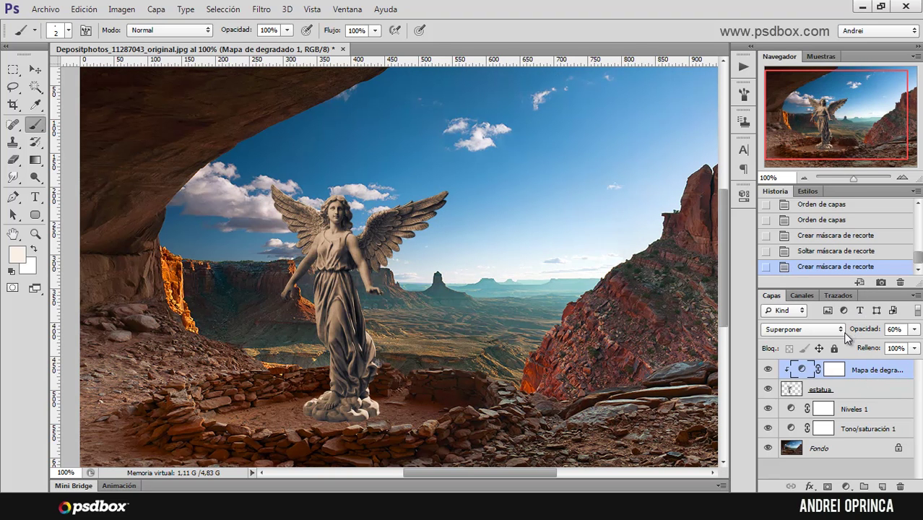
Add an Equilibrio de color adjustment layer above the gradient map and clip it to the estatua layer.
left_click(859, 391)
left_click(871, 377)
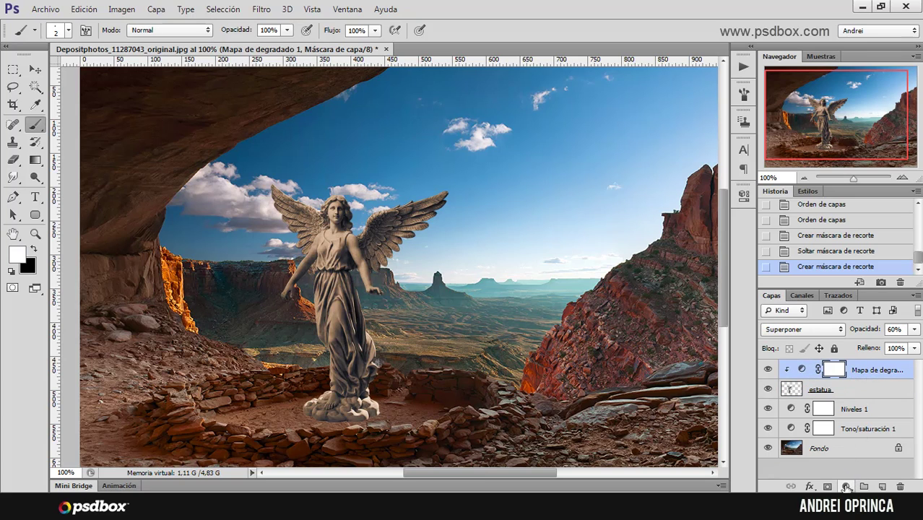
left_click(846, 488)
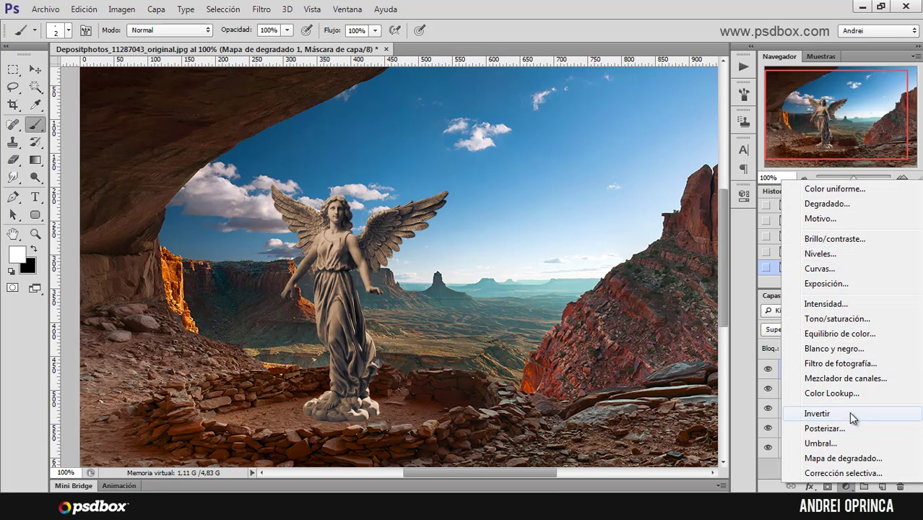
left_click(846, 335)
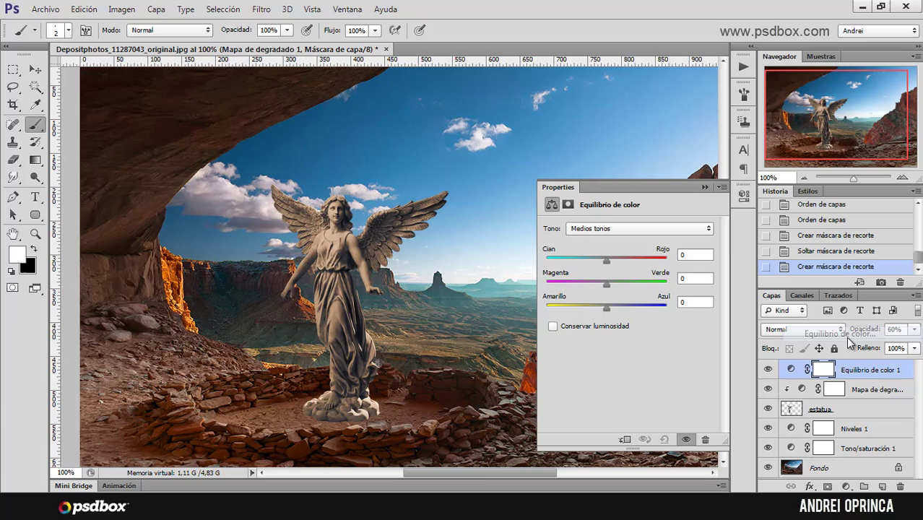
left_click(874, 377, "alt")
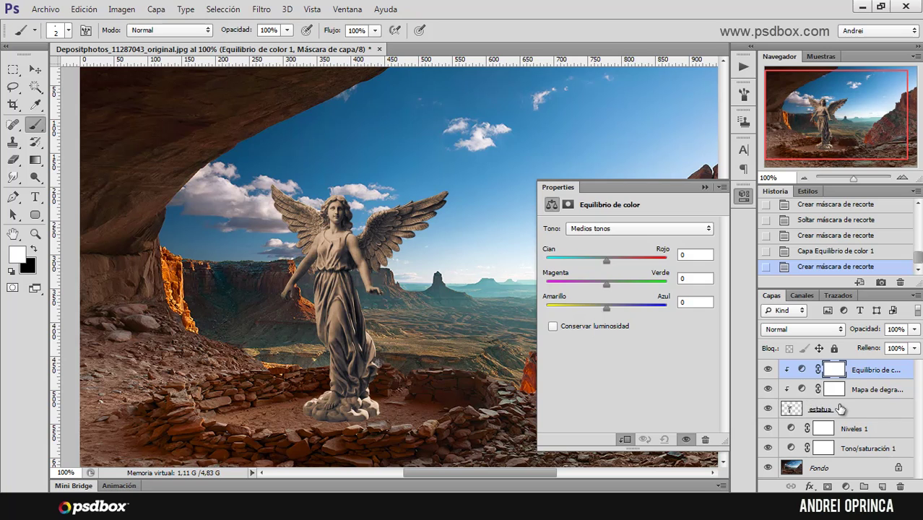
Set the color balance midtones to -7 cyan-red, +19 magenta-green and +30 yellow-blue, and collapse the adjustment properties.
left_click(811, 409)
left_click(803, 370)
left_click_drag(607, 264, 634, 283)
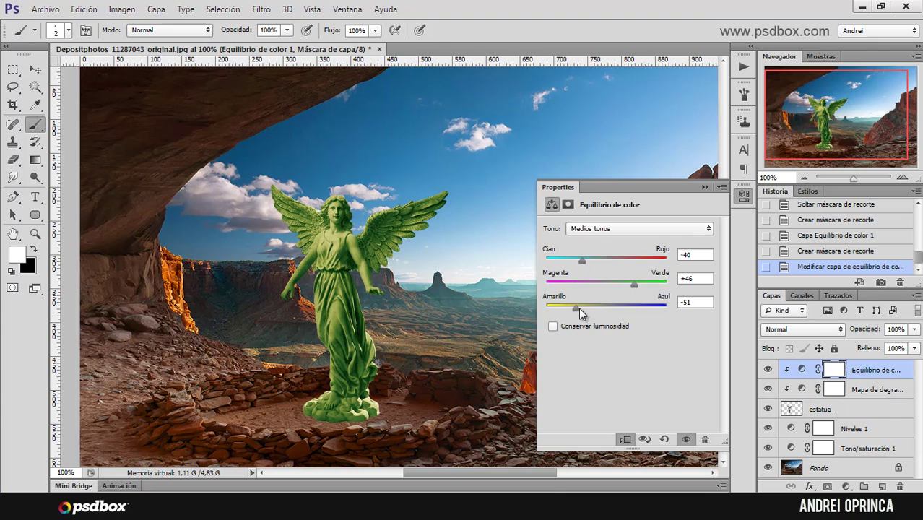
left_click_drag(637, 278, 618, 281)
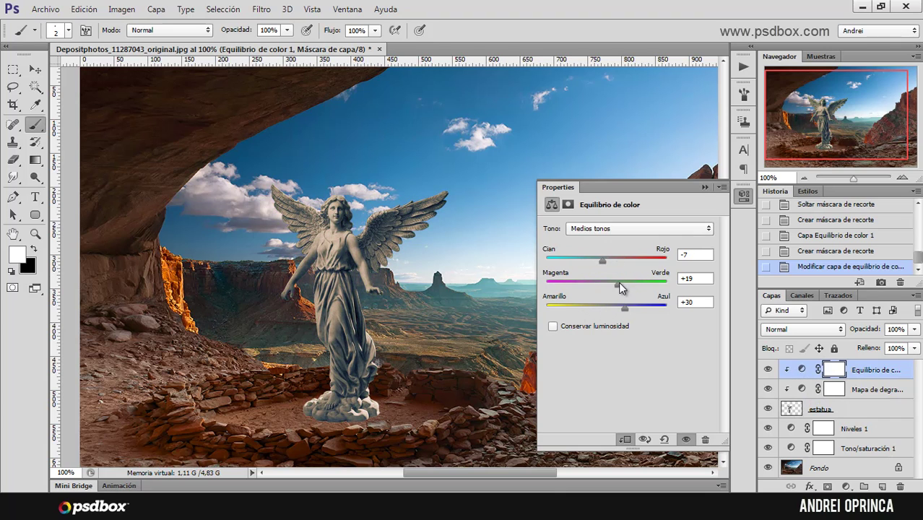
left_click(704, 187)
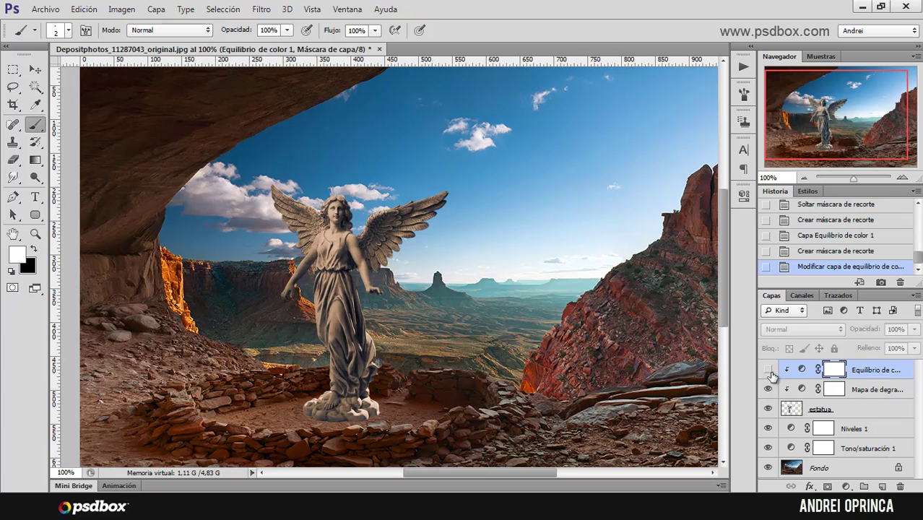
Try several blend modes on the color balance layer, settle on Luz fuerte, and set its opacity to 53%.
left_click(791, 328)
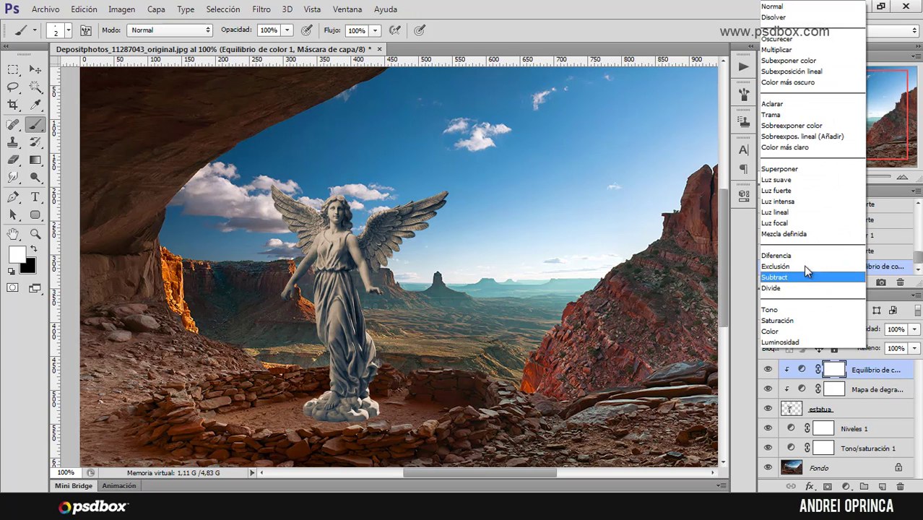
left_click(801, 264)
key("Up")
key("Up")
key("Up")
key("Up")
key("Up")
key("Up")
key("Up")
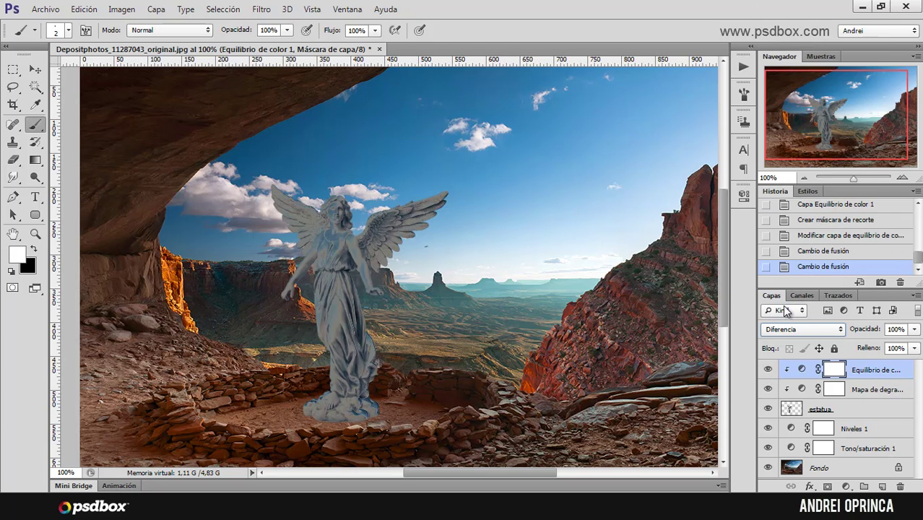
key("Up")
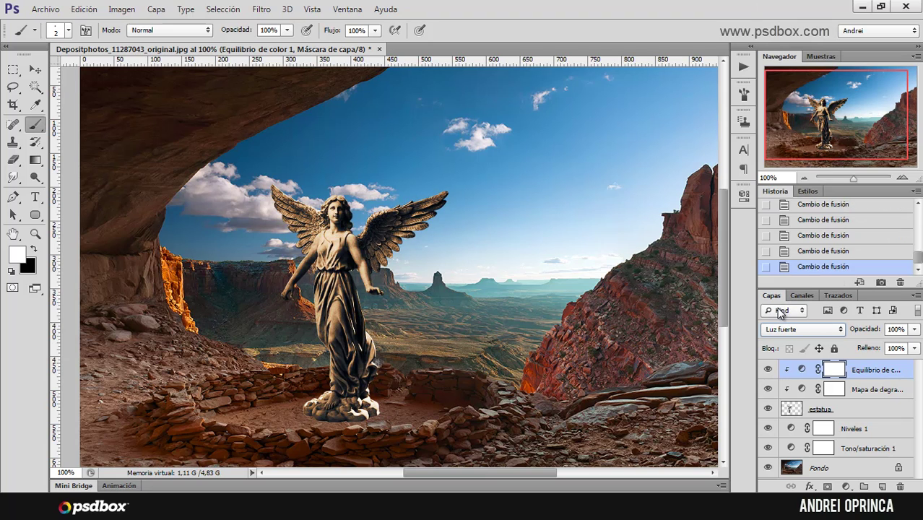
left_click(914, 329)
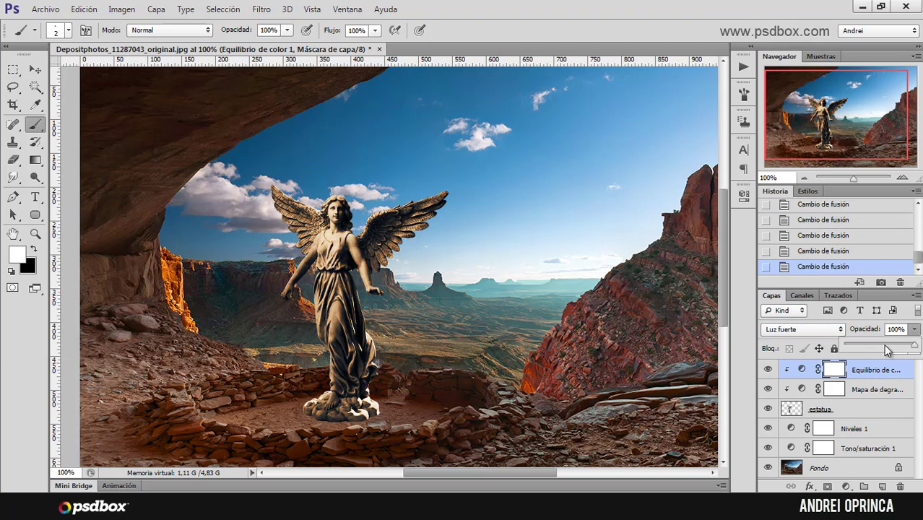
left_click_drag(893, 352, 883, 350)
Release the color balance layer's clipping mask to apply it to the whole image, and view the result at 100%.
left_click(879, 379, "alt")
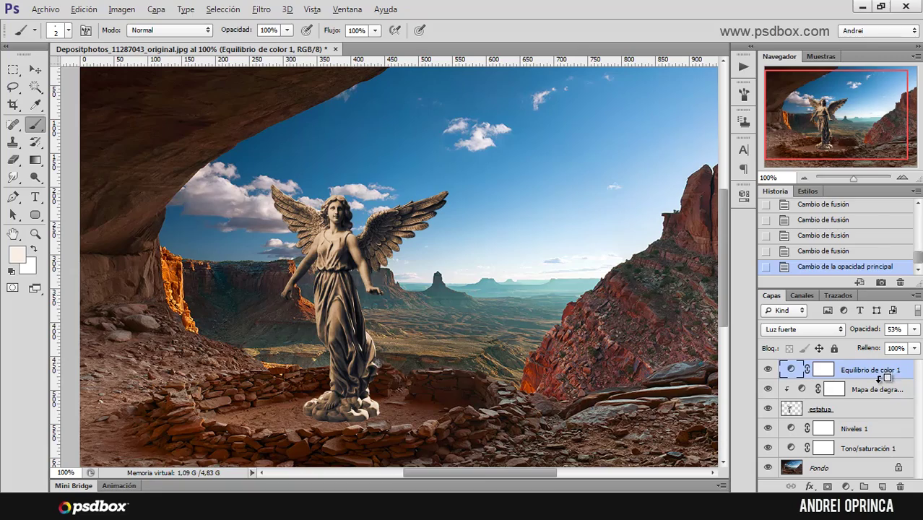
key("alt+space")
left_click(545, 286, "alt")
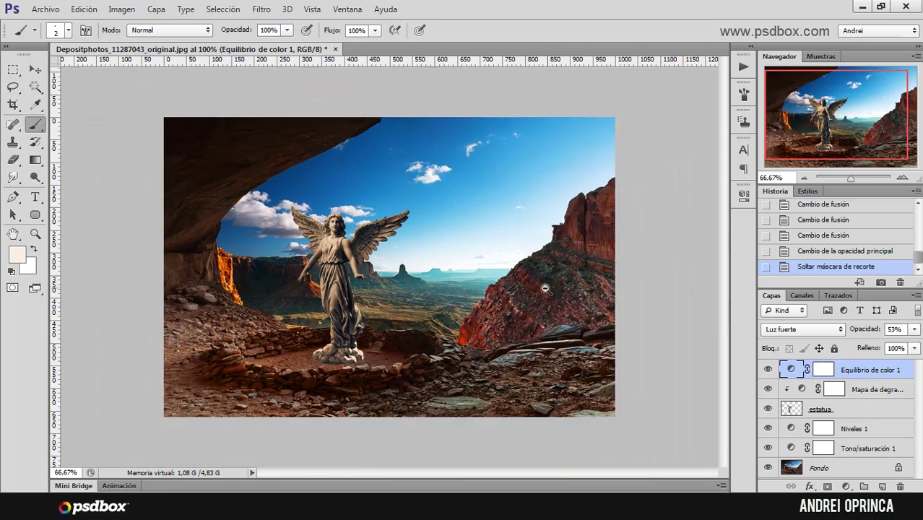
left_click(544, 287, "alt")
left_click(413, 281)
left_click(413, 280)
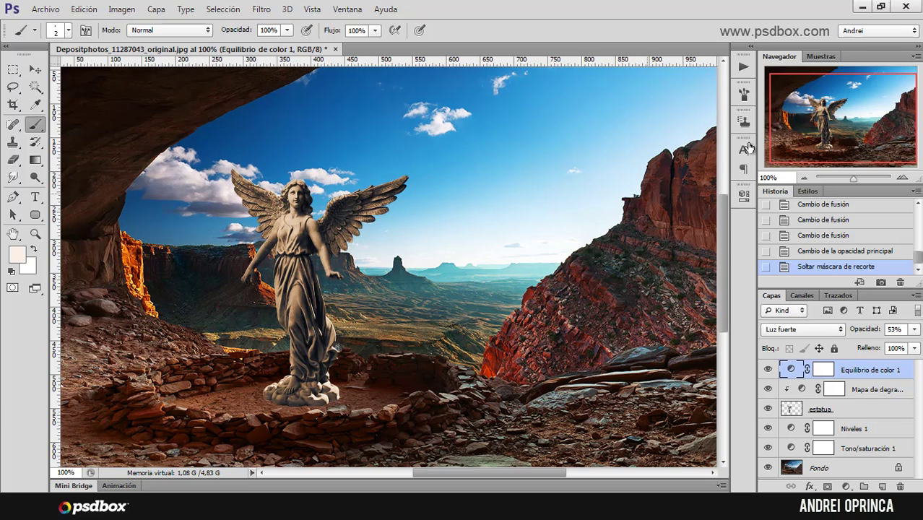
left_click_drag(813, 149, 807, 149)
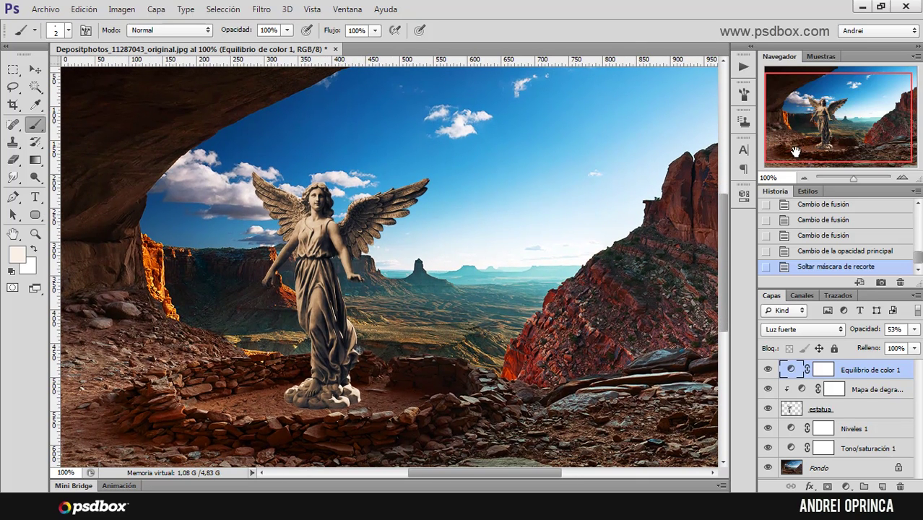
Delete all layers above Fondo: Equilibrio de color 1, the gradient map, estatua, Niveles 1 and Tono/saturación 1.
left_click(880, 388, "shift")
left_click(768, 388)
left_click(768, 369)
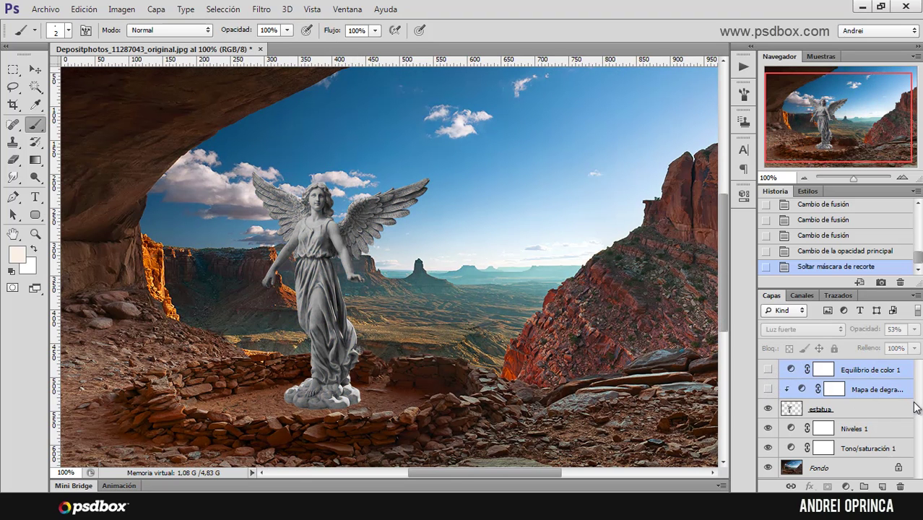
left_click_drag(856, 384, 900, 485)
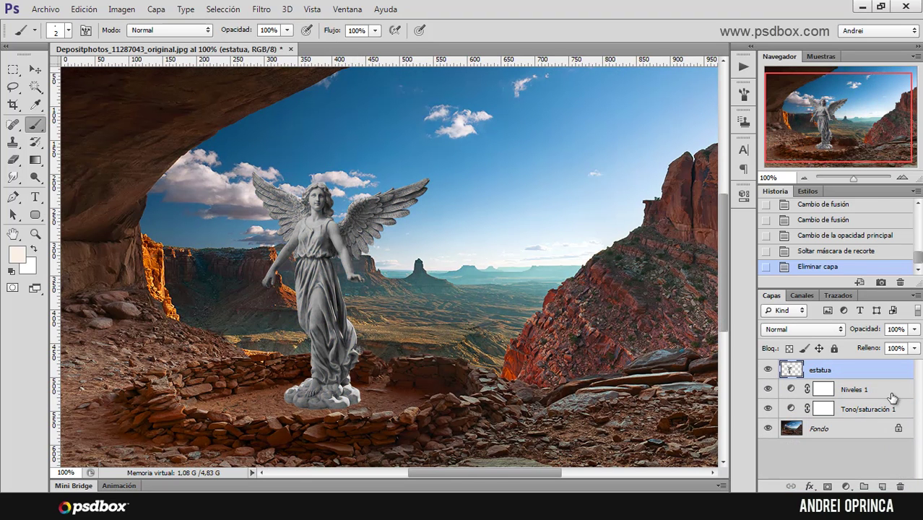
left_click(889, 408, "shift")
left_click_drag(887, 409, 899, 486)
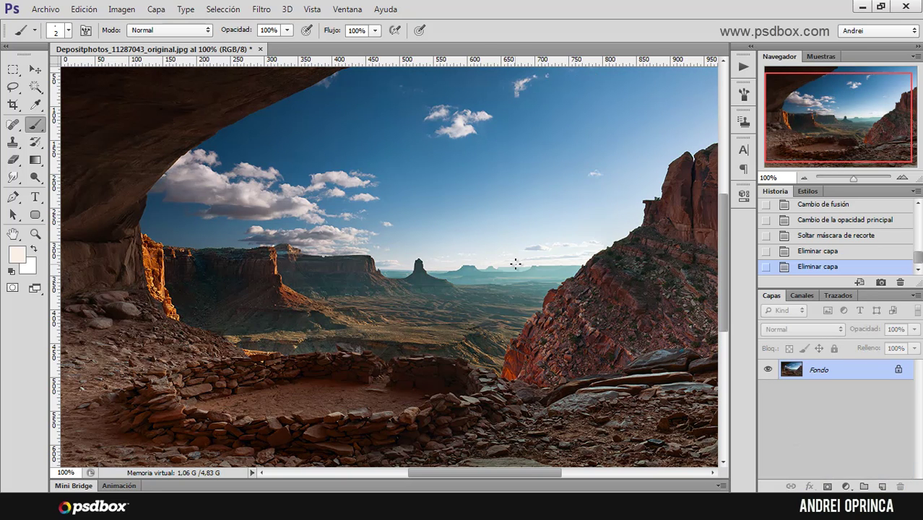